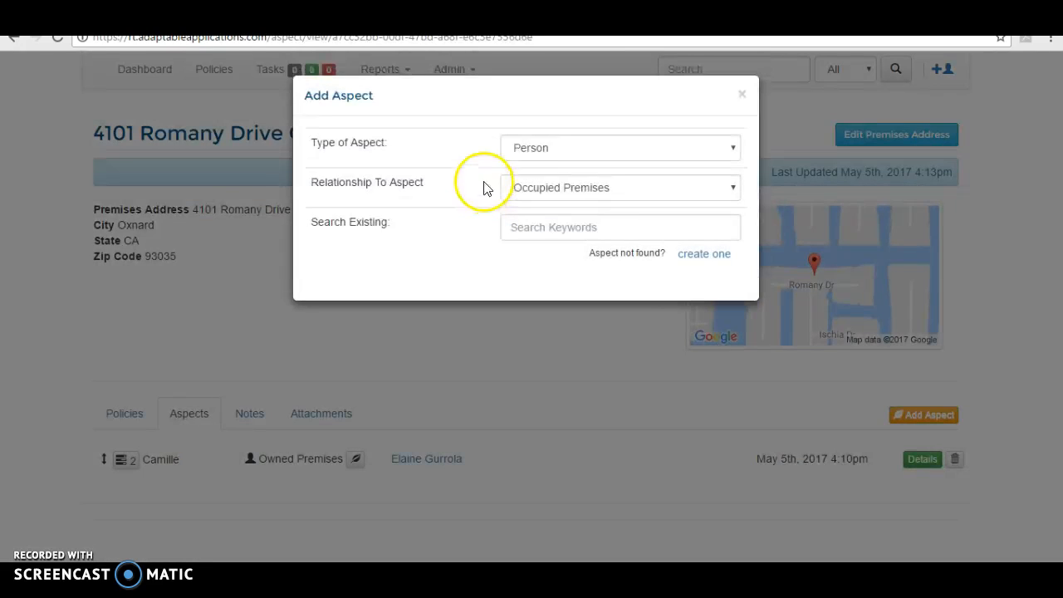
Step: Create a new person aspect as occupant of the premises, enter the tenant's first and last name, and save it
{"action": "left_click", "coordinate": [686, 261]}
{"action": "left_click", "coordinate": [448, 407]}
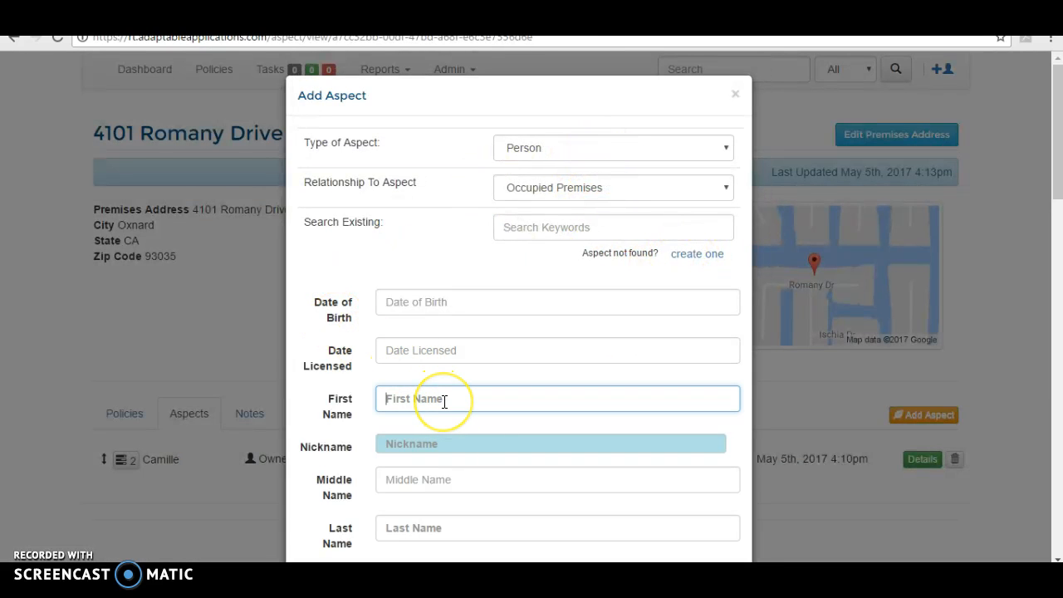
{"action": "type", "text": "Bob"}
{"action": "key", "text": "Tab"}
{"action": "key", "text": "Tab"}
{"action": "key", "text": "Tab"}
{"action": "type", "text": "Ten"}
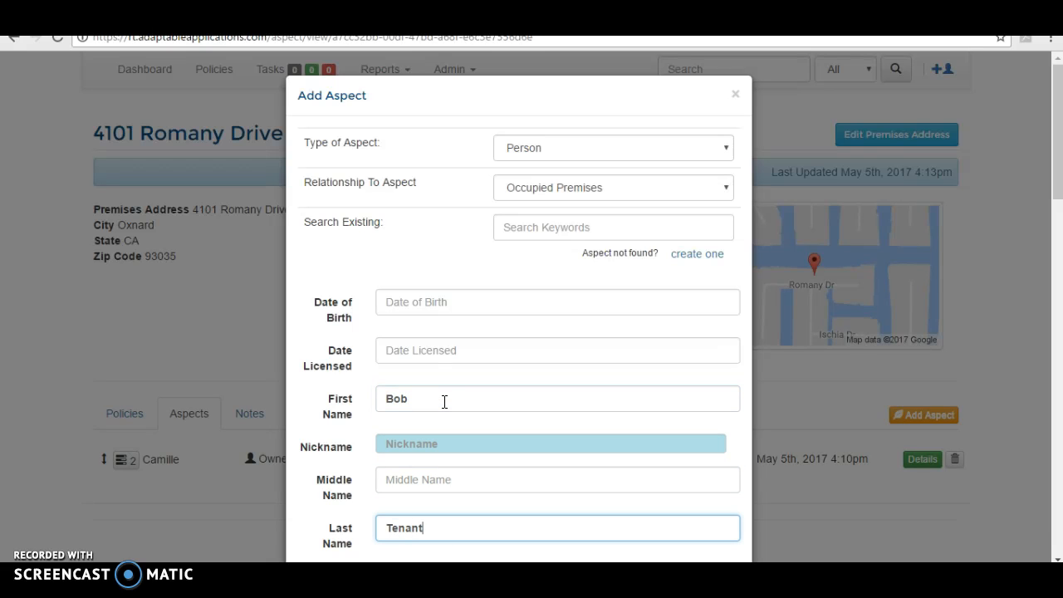
{"action": "scroll", "coordinate": [475, 332], "scroll_direction": "down", "scroll_amount": 15}
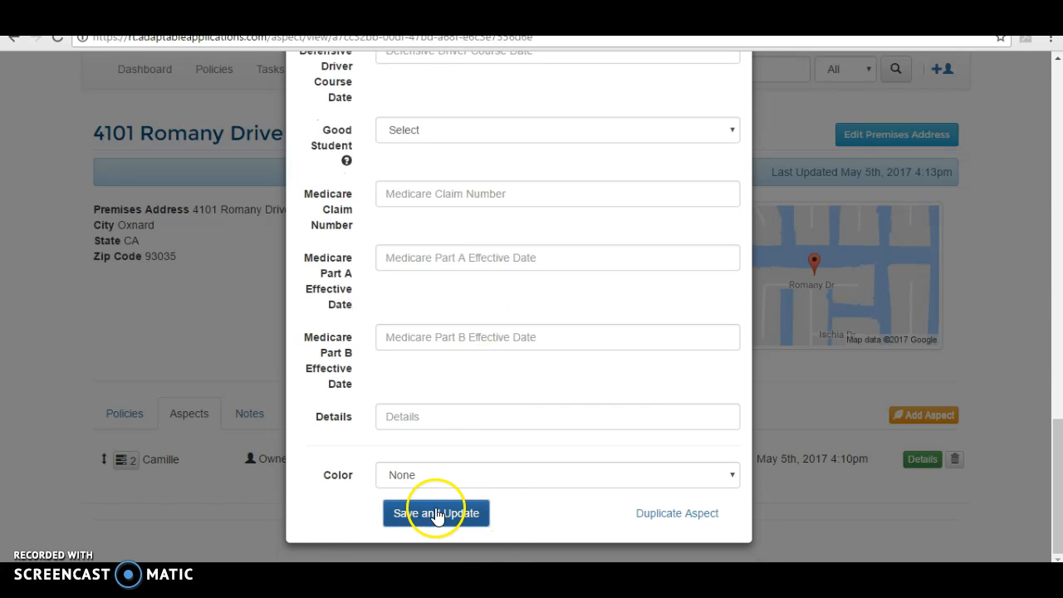
{"action": "left_click", "coordinate": [436, 513]}
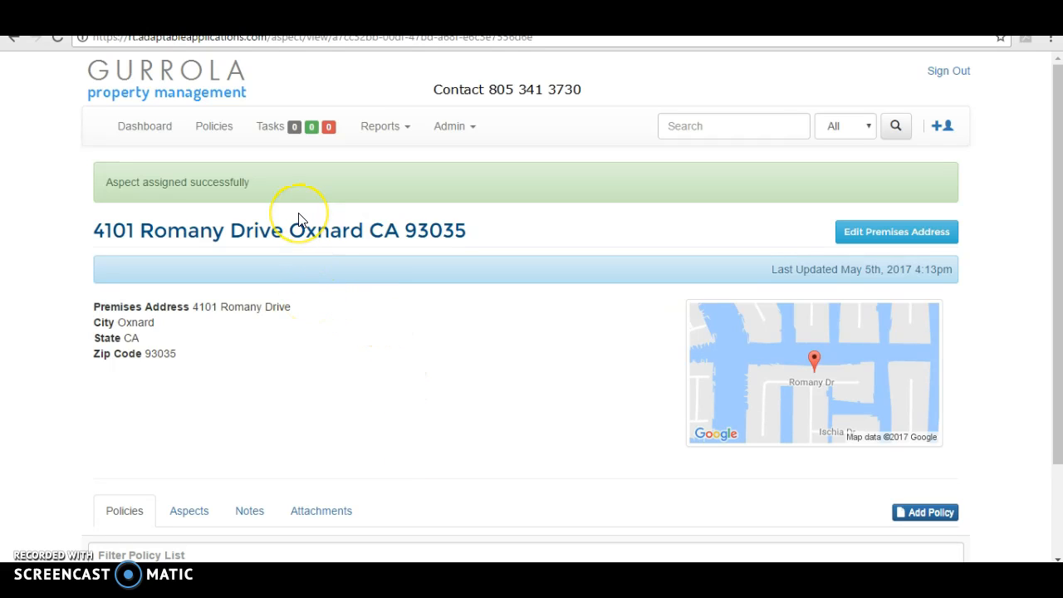
Step: Open the new tenant's record from the premises' aspects and show the tenant's own aspects
{"action": "scroll", "coordinate": [215, 332], "scroll_direction": "down", "scroll_amount": 2}
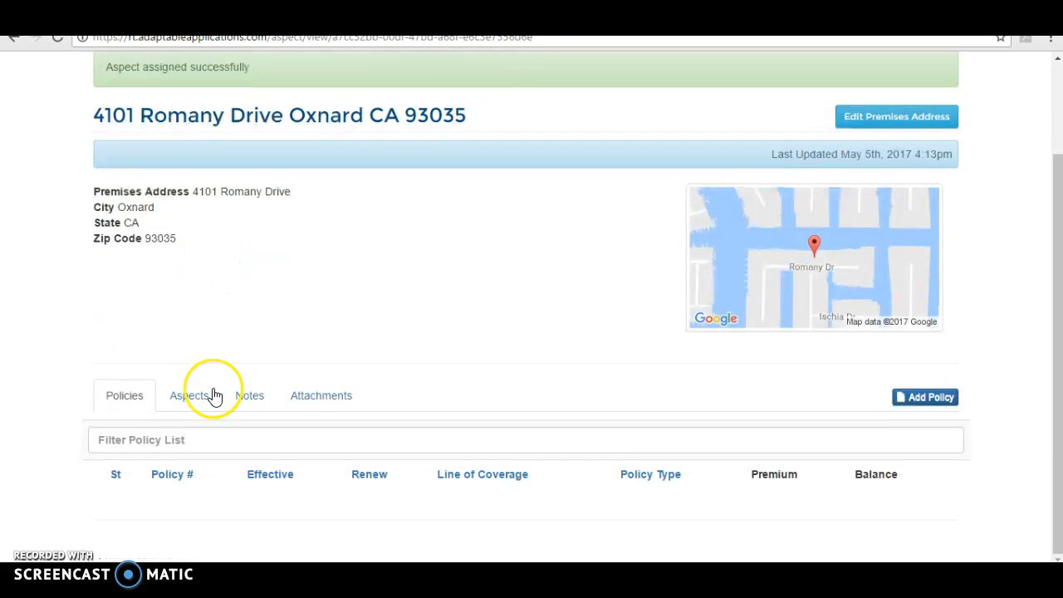
{"action": "left_click", "coordinate": [191, 395]}
{"action": "scroll", "coordinate": [453, 427], "scroll_direction": "down", "scroll_amount": 1}
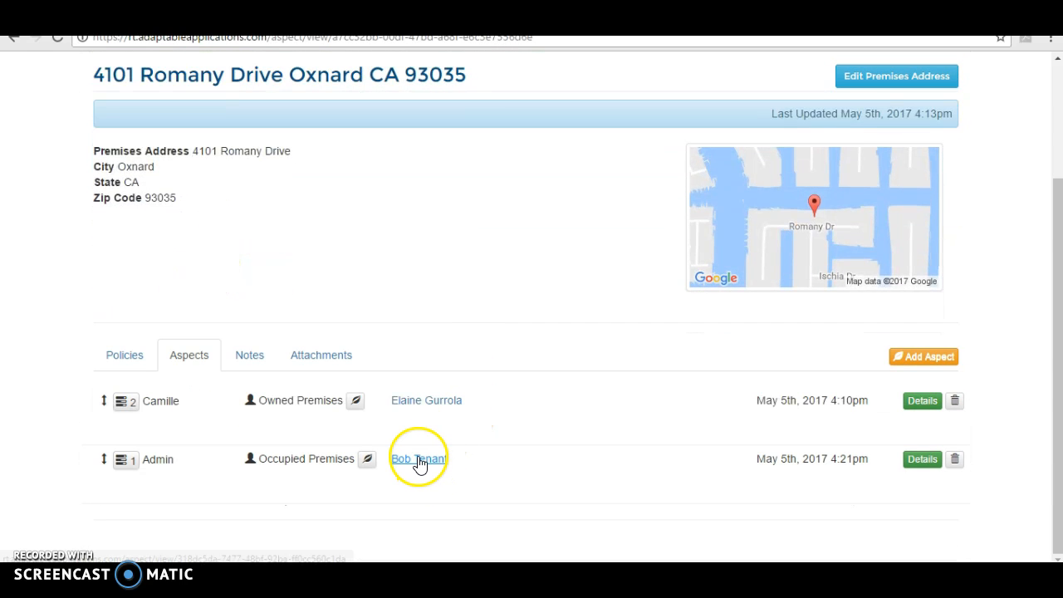
{"action": "left_click", "coordinate": [418, 460]}
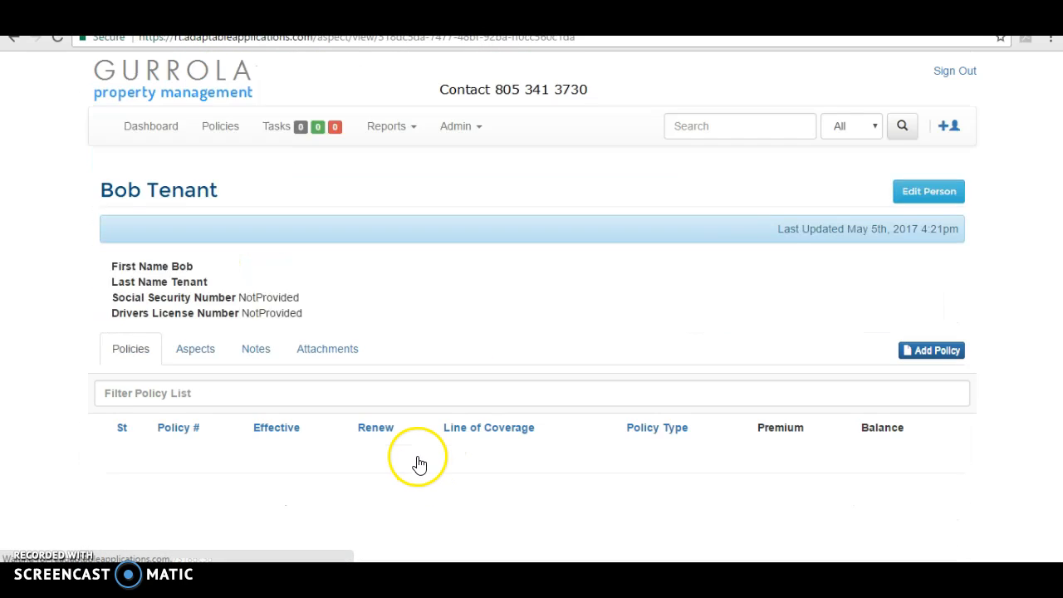
{"action": "left_click", "coordinate": [197, 349]}
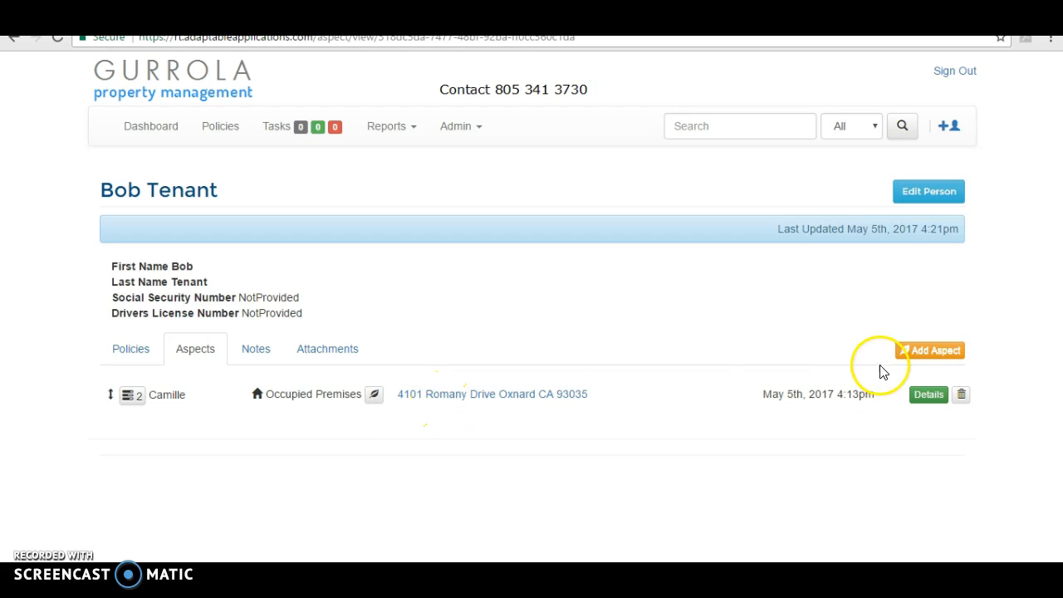
Step: Start creating a new aspect for the tenant with type Agreement and relationship Other
{"action": "left_click", "coordinate": [927, 349]}
{"action": "left_click", "coordinate": [581, 148]}
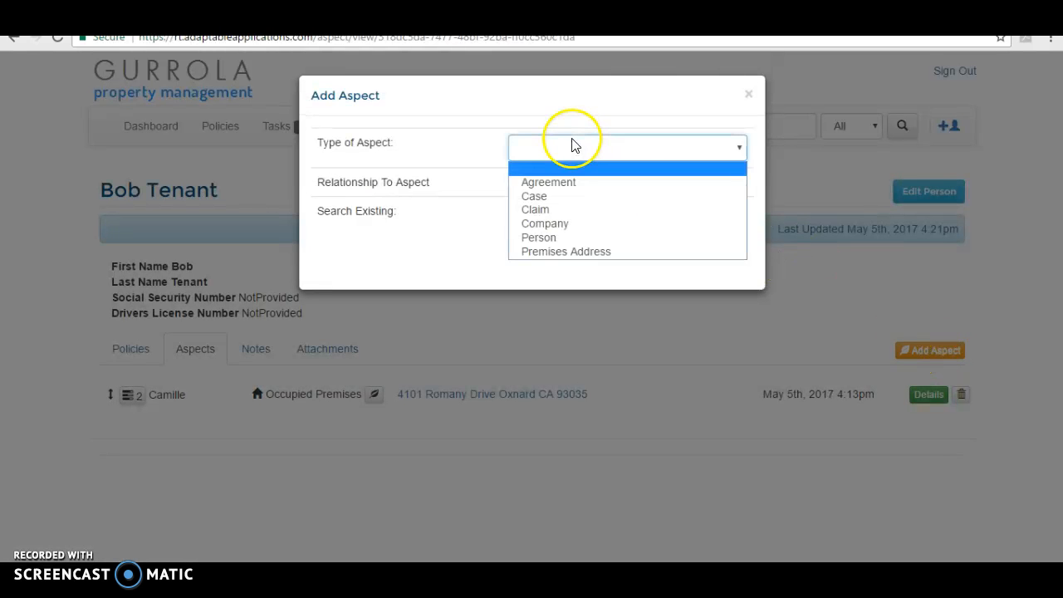
{"action": "left_click", "coordinate": [581, 178]}
{"action": "left_click", "coordinate": [560, 188]}
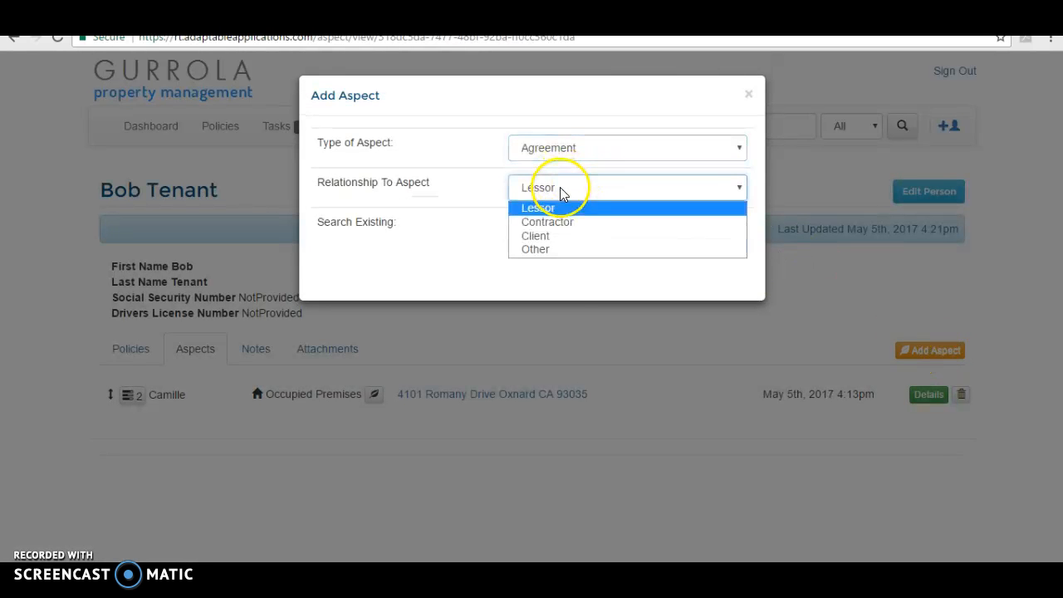
{"action": "left_click", "coordinate": [545, 249]}
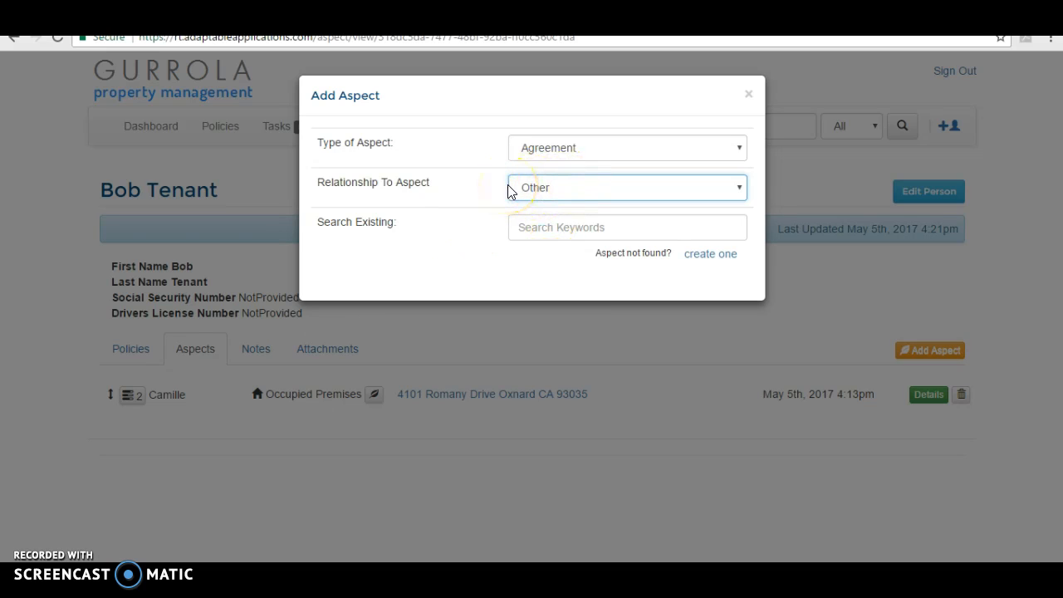
{"action": "left_click", "coordinate": [721, 255]}
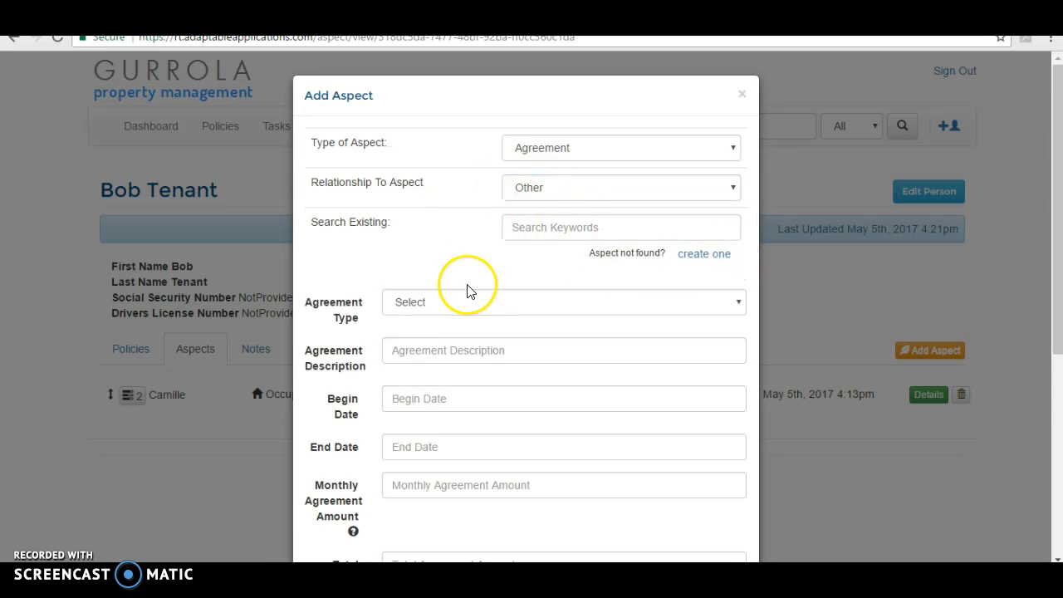
Step: Set the agreement type to Lease and enter the tenant's full name and street name as the agreement description
{"action": "left_click", "coordinate": [442, 306]}
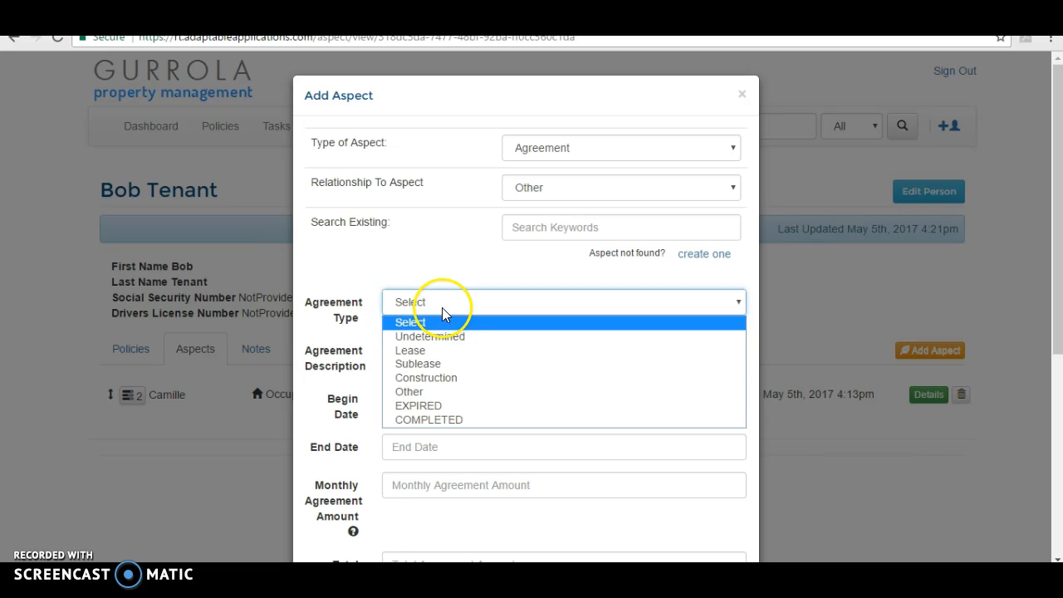
{"action": "left_click", "coordinate": [451, 351]}
{"action": "left_click", "coordinate": [453, 348]}
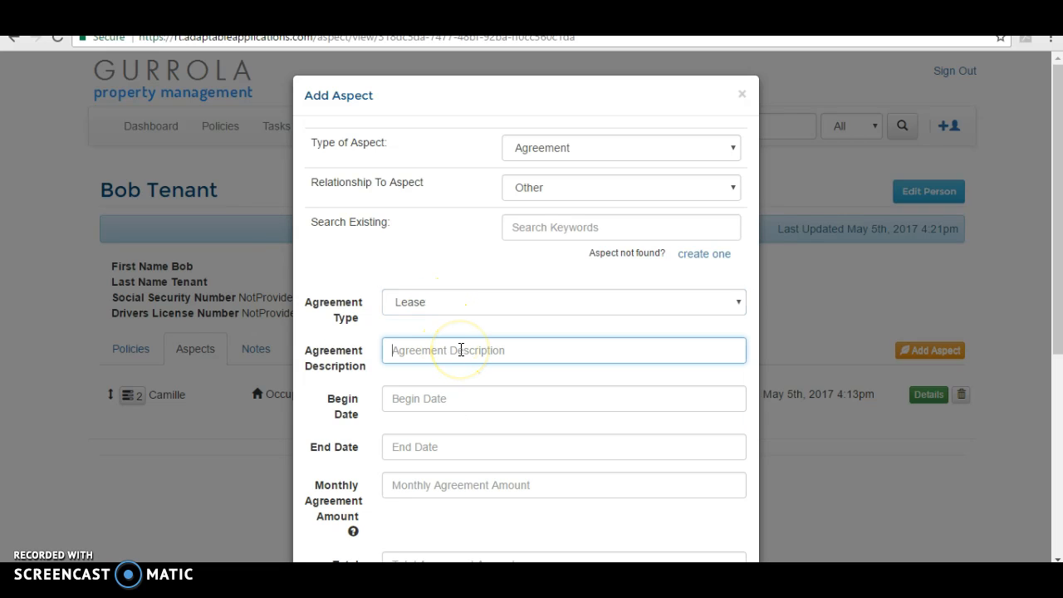
{"action": "type", "text": "B0"}
{"action": "key", "text": "BackSpace"}
{"action": "type", "text": "ob Tenant Romany Dr"}
{"action": "key", "text": "Tab"}
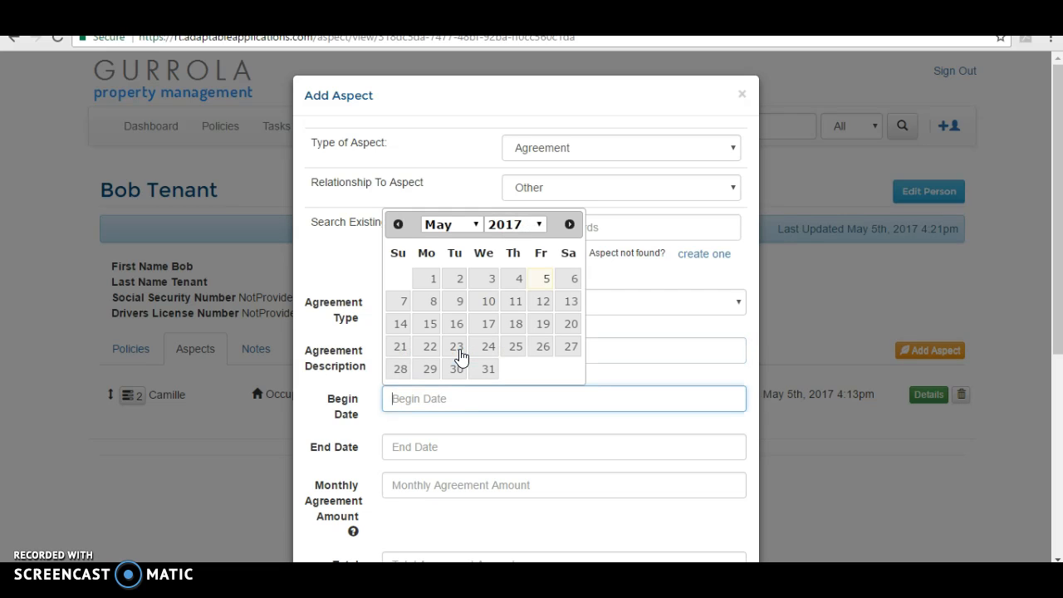
Step: Set the lease's begin date to 04/01/2017, end date to 04/01/2020 and monthly agreement amount to 2500
{"action": "type", "text": "04/01/2017"}
{"action": "key", "text": "Tab"}
{"action": "type", "text": "0"}
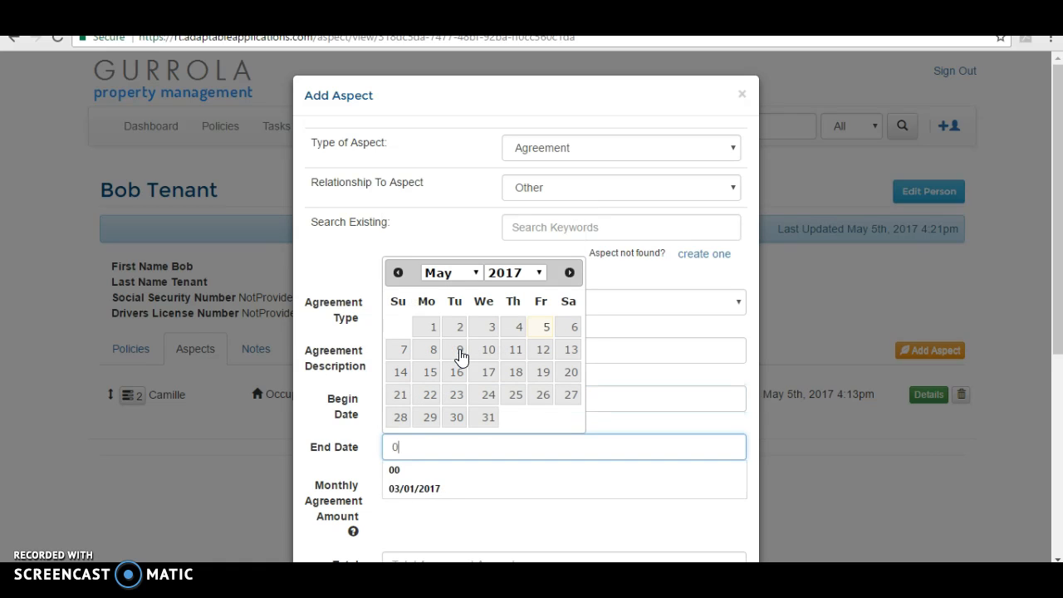
{"action": "type", "text": "4/01/2020"}
{"action": "key", "text": "Tab"}
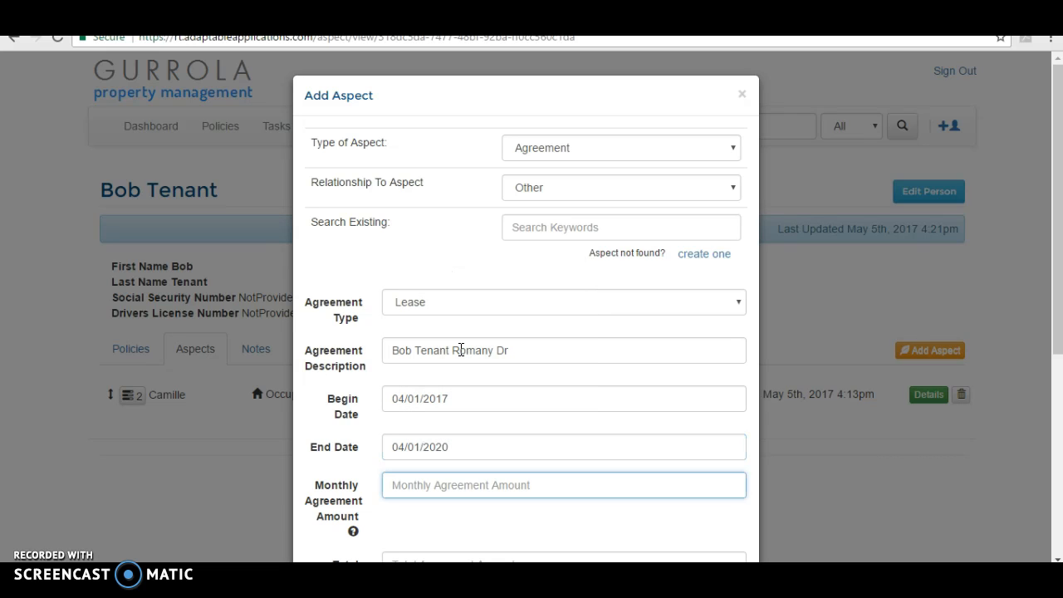
{"action": "type", "text": "2500"}
{"action": "key", "text": "Tab"}
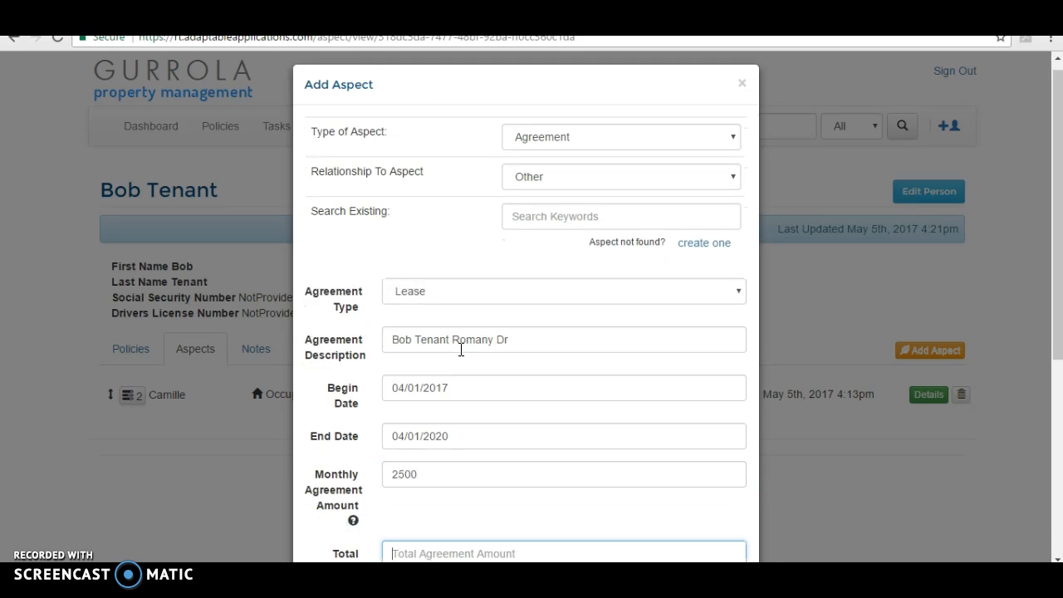
Step: Enter a total agreement amount of 90000 and a deposit amount of 2500 for the lease
{"action": "scroll", "coordinate": [461, 350], "scroll_direction": "down", "scroll_amount": 2}
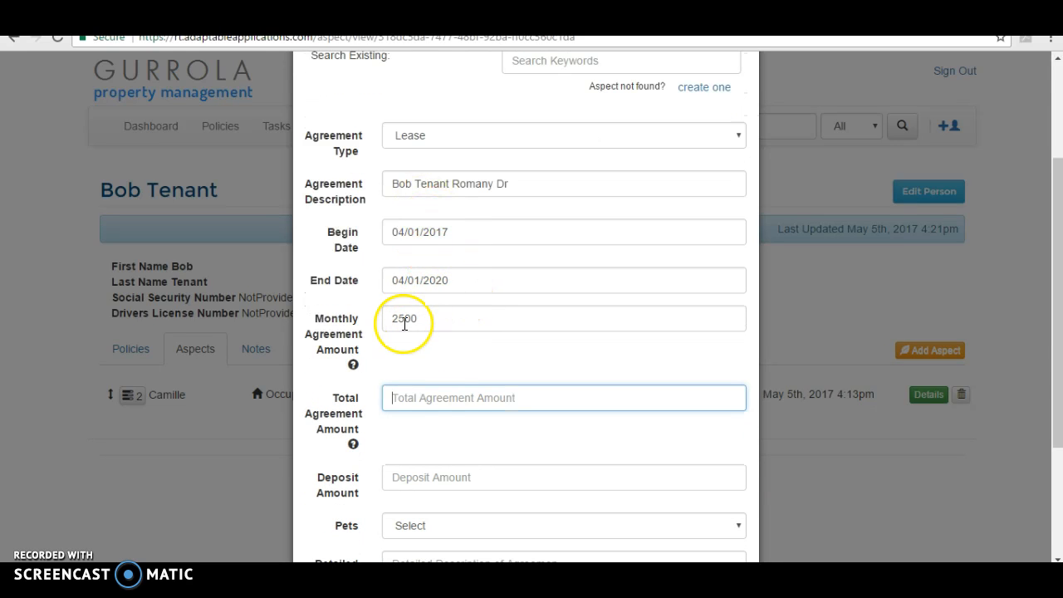
{"action": "type", "text": "900"}
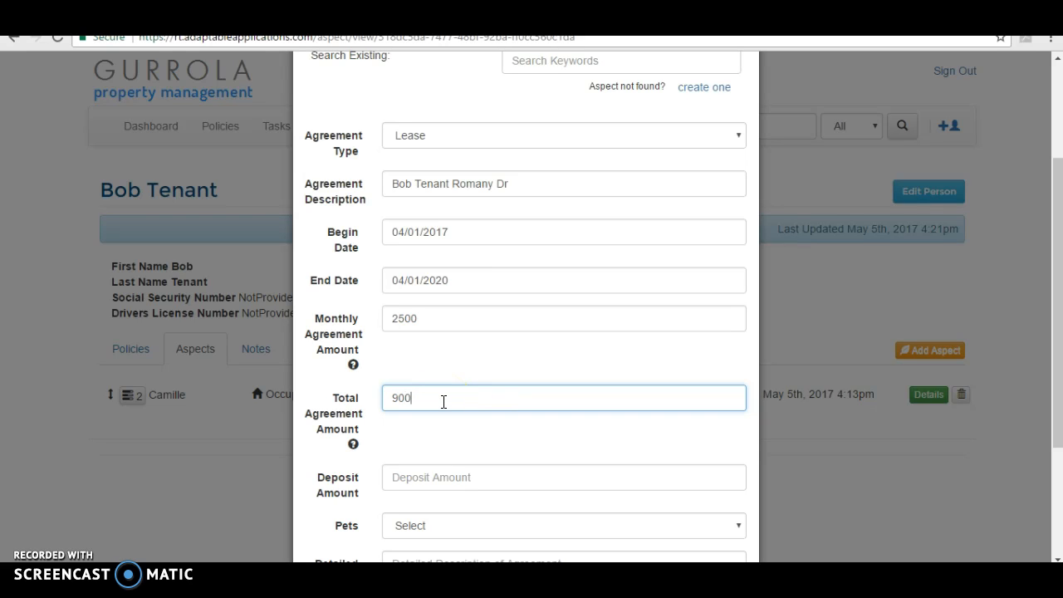
{"action": "left_click", "coordinate": [429, 348]}
{"action": "scroll", "coordinate": [515, 379], "scroll_direction": "down", "scroll_amount": 1}
{"action": "left_click", "coordinate": [460, 395]}
{"action": "type", "text": "2500"}
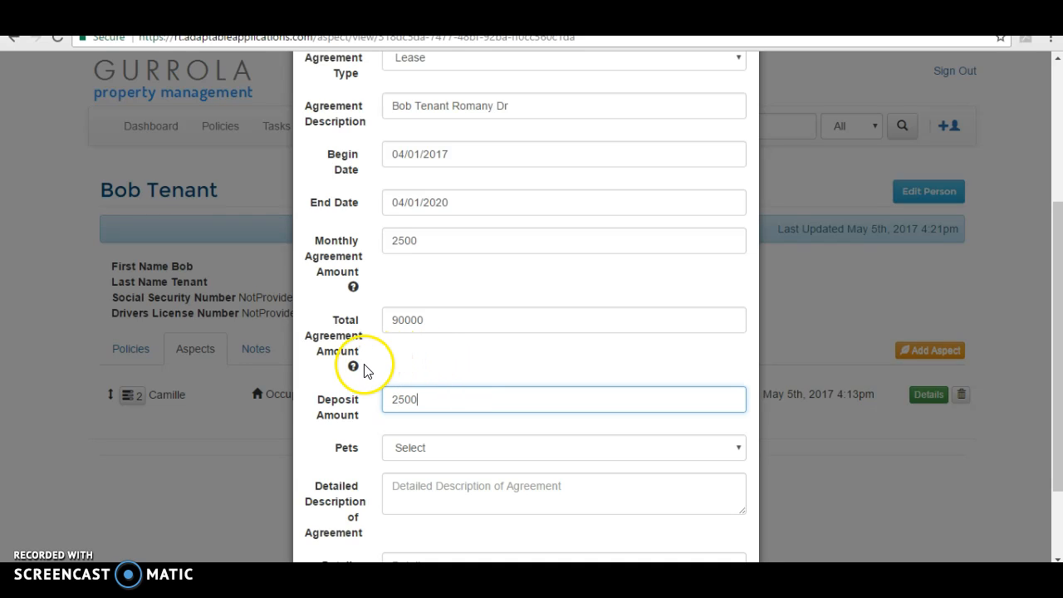
{"action": "mouse_move", "coordinate": [353, 367]}
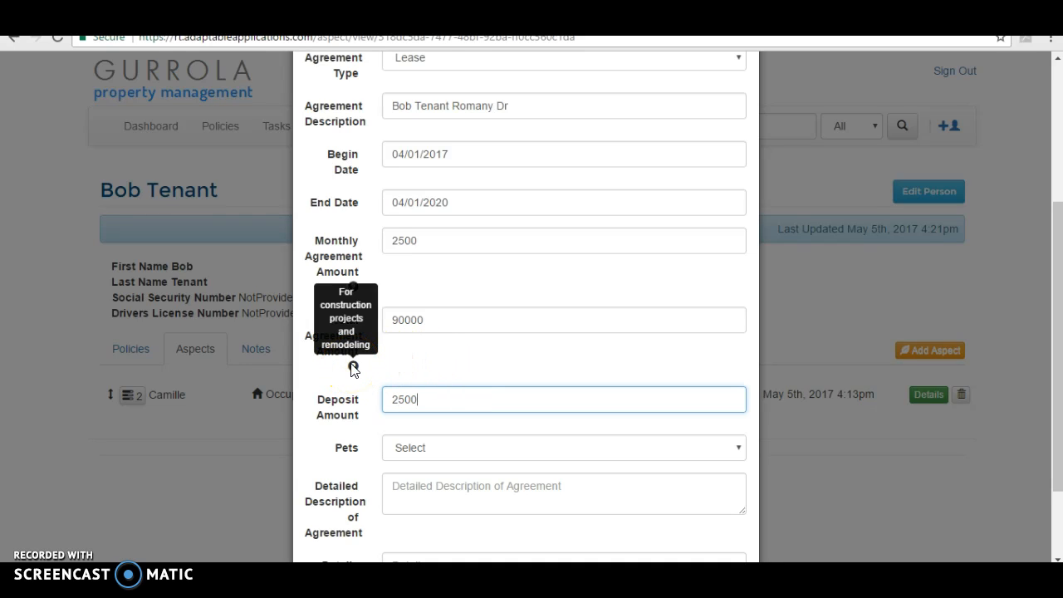
{"action": "mouse_move", "coordinate": [354, 287]}
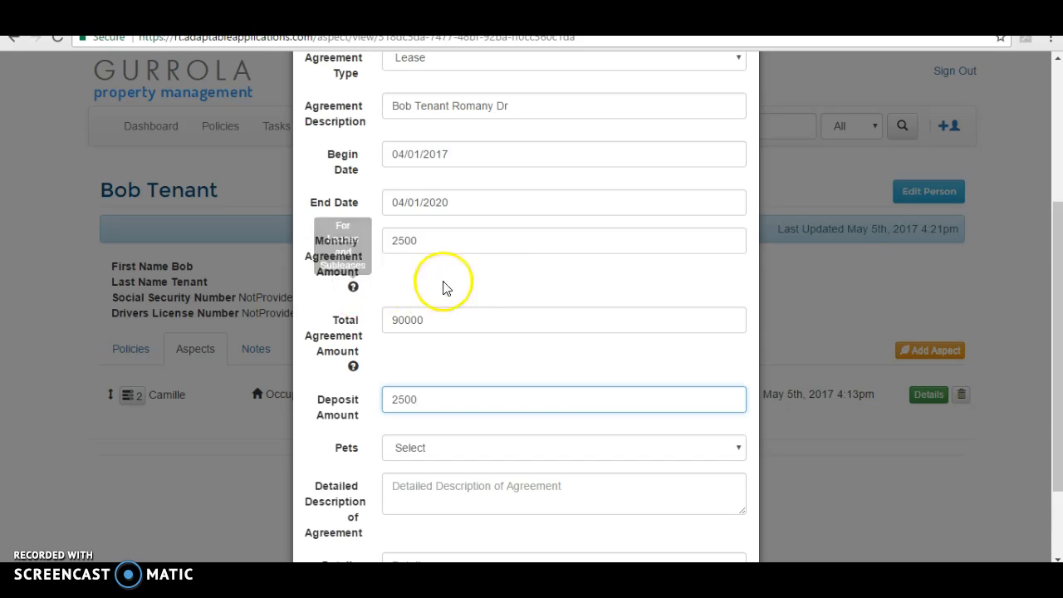
Step: Set Pets to None and enter a detailed description stating, by first name, who the tenant is
{"action": "scroll", "coordinate": [451, 280], "scroll_direction": "down", "scroll_amount": 3}
{"action": "left_click", "coordinate": [427, 338]}
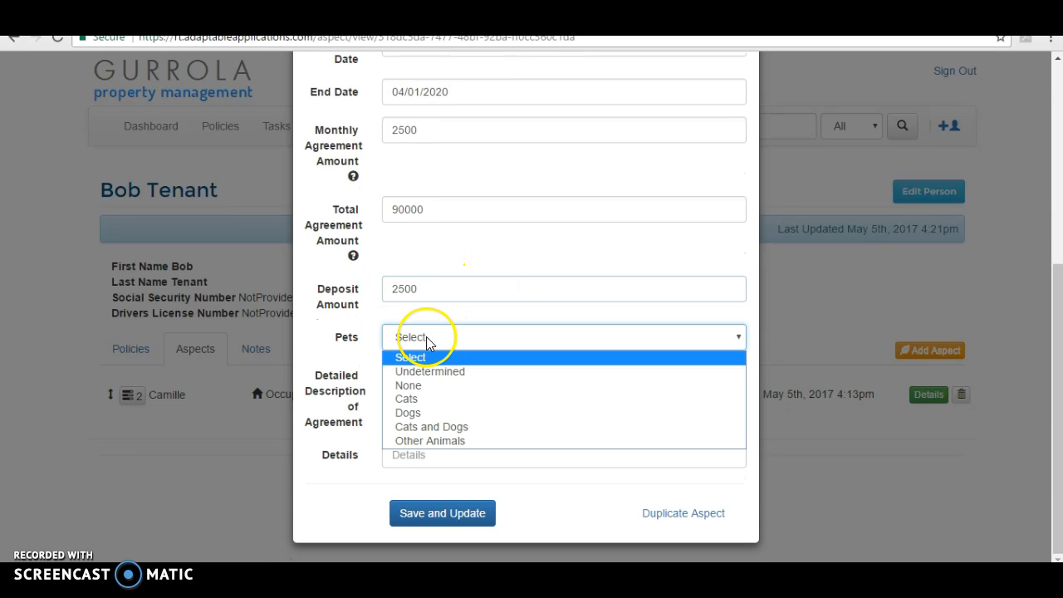
{"action": "left_click", "coordinate": [447, 393]}
{"action": "left_click", "coordinate": [451, 383]}
{"action": "type", "text": "Bob"}
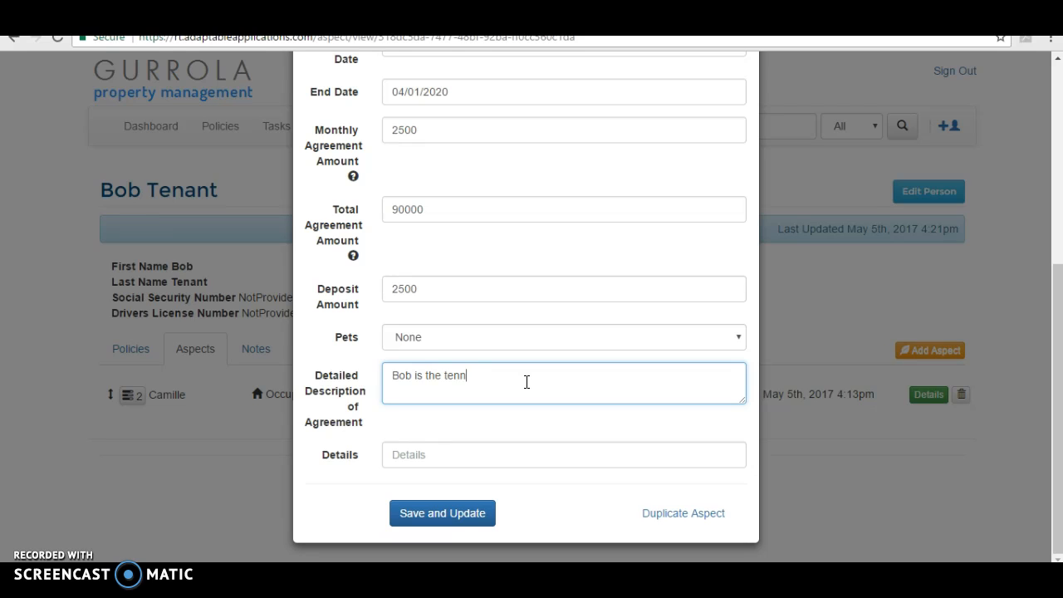
{"action": "type", "text": " is the tenant"}
Step: Review the lease entries, save the agreement, and show the tenant's aspects
{"action": "scroll", "coordinate": [451, 173], "scroll_direction": "up", "scroll_amount": 4}
{"action": "scroll", "coordinate": [438, 241], "scroll_direction": "down", "scroll_amount": 2}
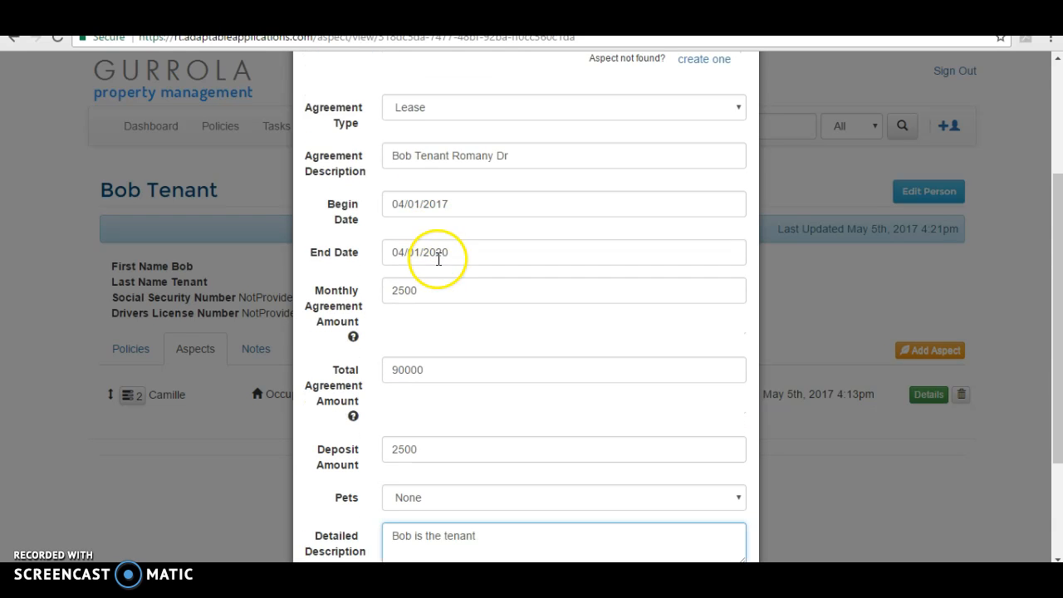
{"action": "scroll", "coordinate": [501, 334], "scroll_direction": "down", "scroll_amount": 2}
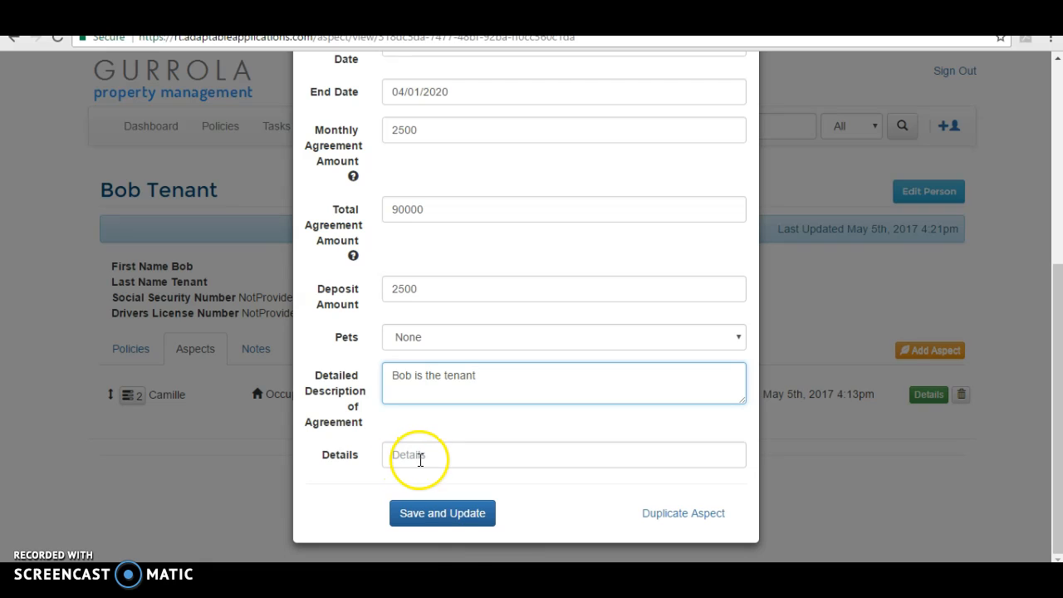
{"action": "left_click", "coordinate": [449, 518]}
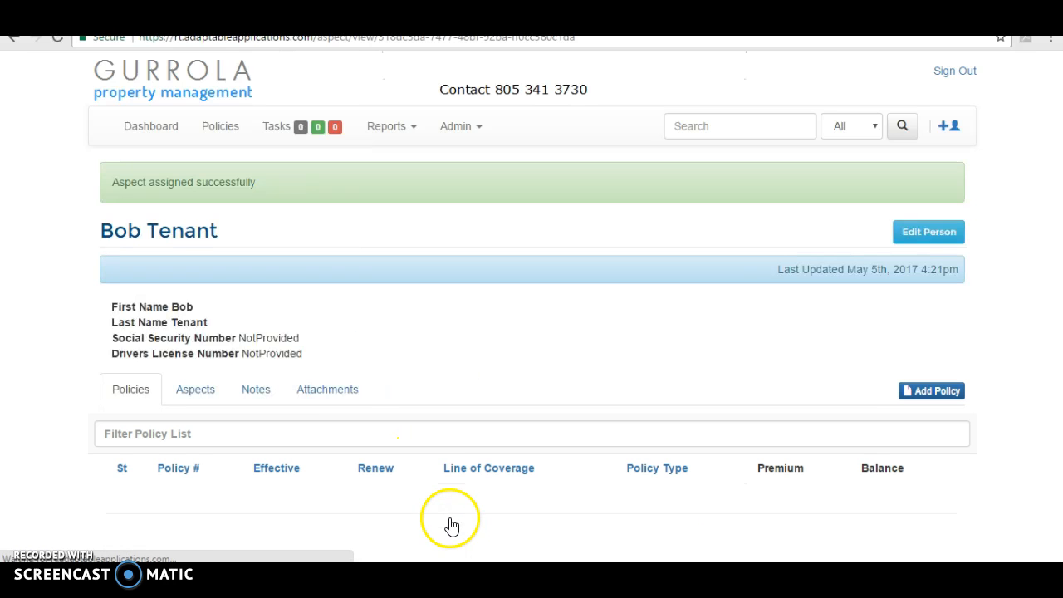
{"action": "left_click", "coordinate": [183, 390]}
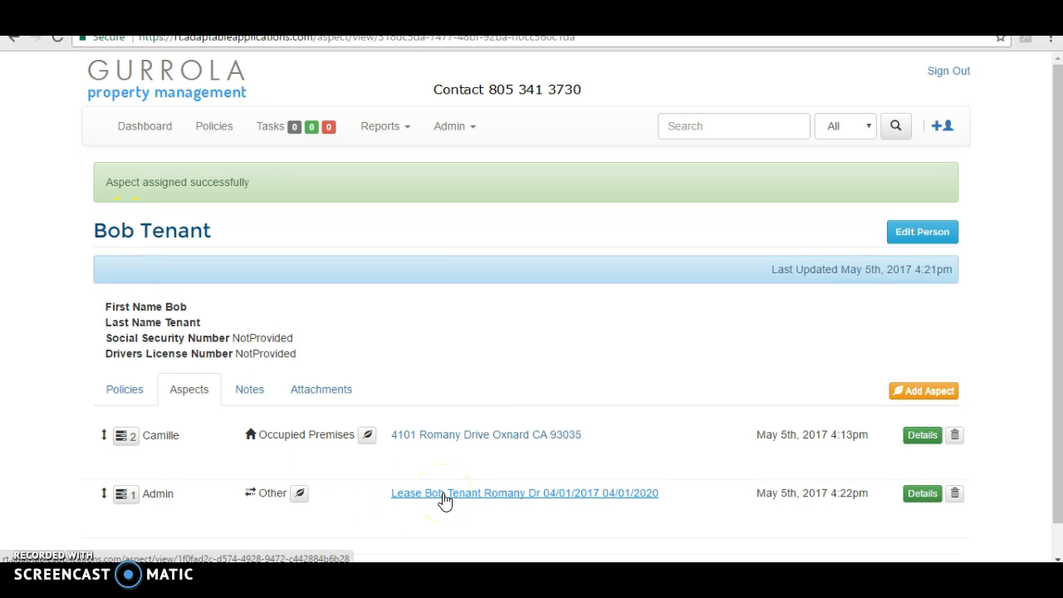
Step: Open the relationship choices for the lease in the tenant's aspects list
{"action": "left_click", "coordinate": [299, 494]}
{"action": "left_click", "coordinate": [301, 499]}
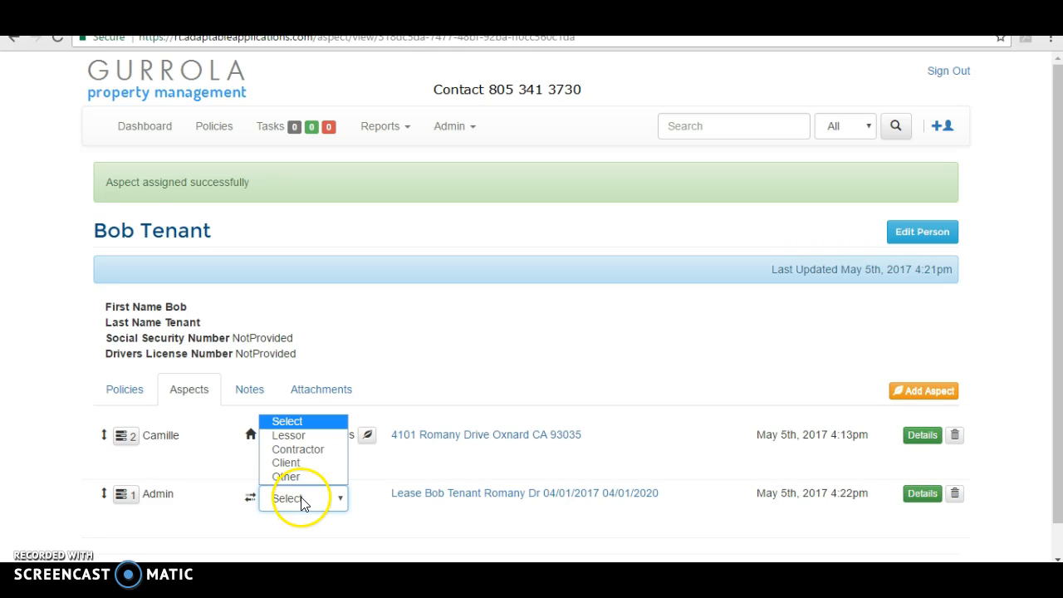
{"action": "left_click", "coordinate": [302, 501]}
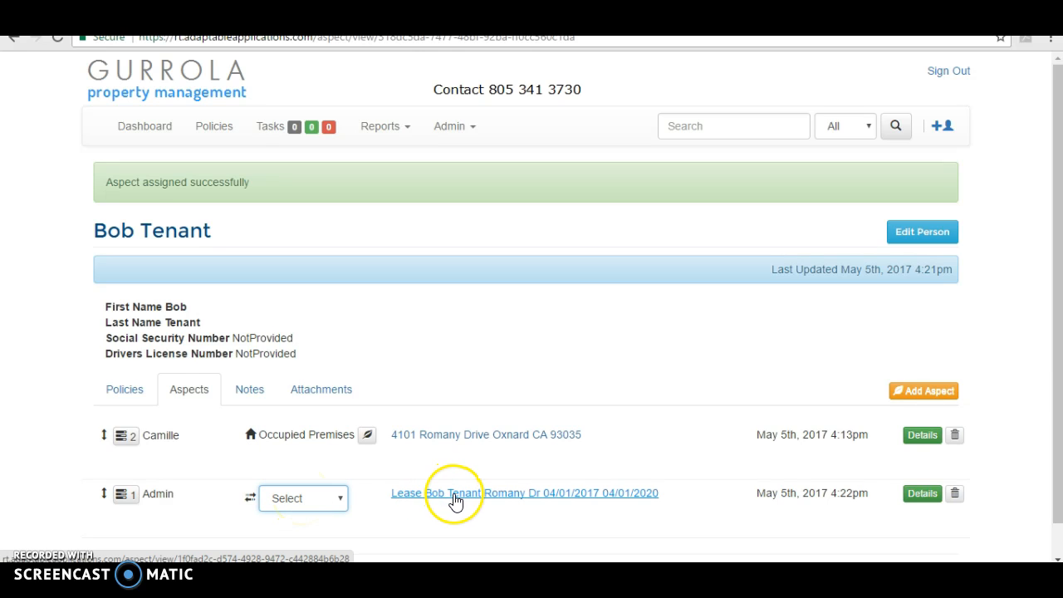
{"action": "left_click", "coordinate": [437, 516]}
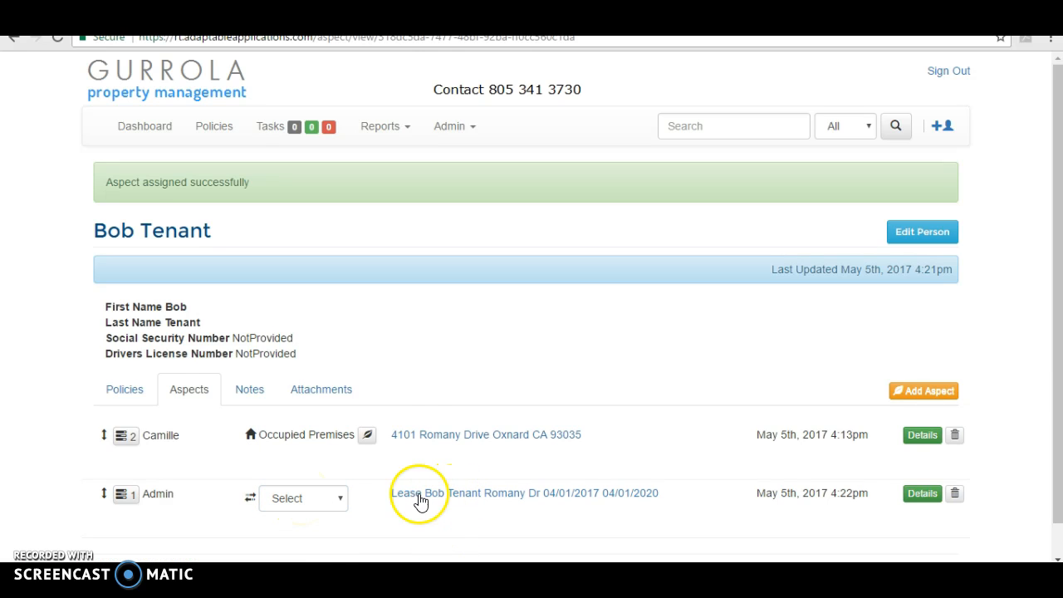
Step: Open the tenant's occupied premises record and view the aspects linked to it
{"action": "left_click", "coordinate": [429, 436]}
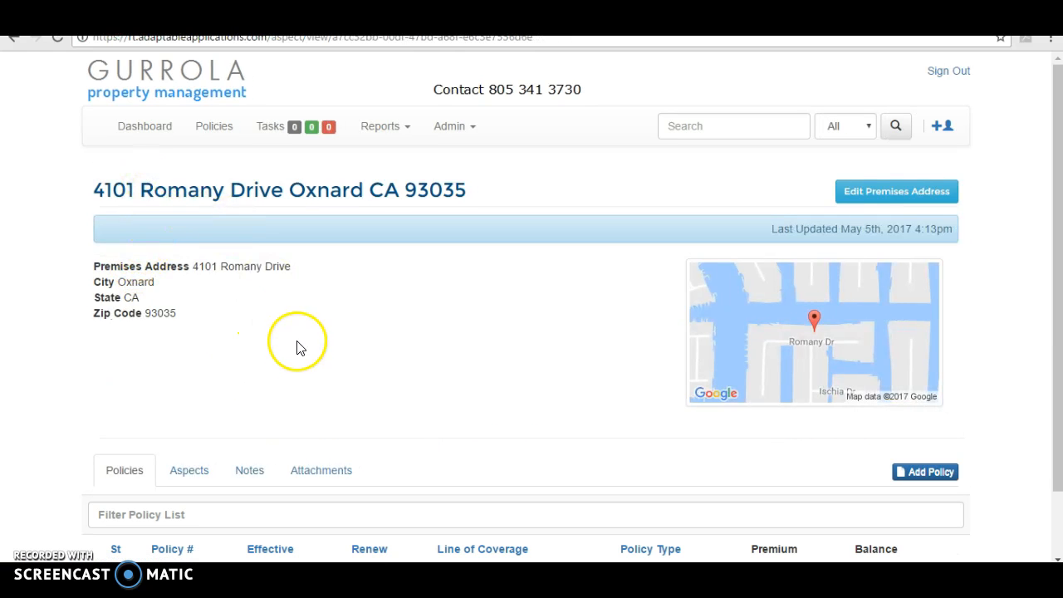
{"action": "scroll", "coordinate": [233, 345], "scroll_direction": "down", "scroll_amount": 1}
{"action": "scroll", "coordinate": [232, 345], "scroll_direction": "down", "scroll_amount": 1}
{"action": "left_click", "coordinate": [189, 407]}
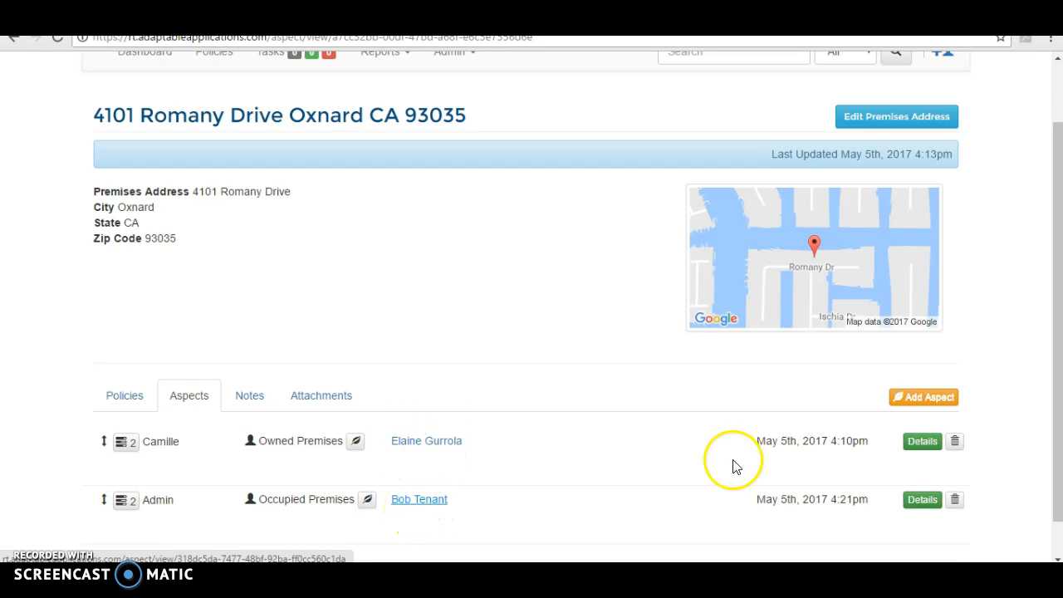
{"action": "scroll", "coordinate": [395, 524], "scroll_direction": "down", "scroll_amount": 1}
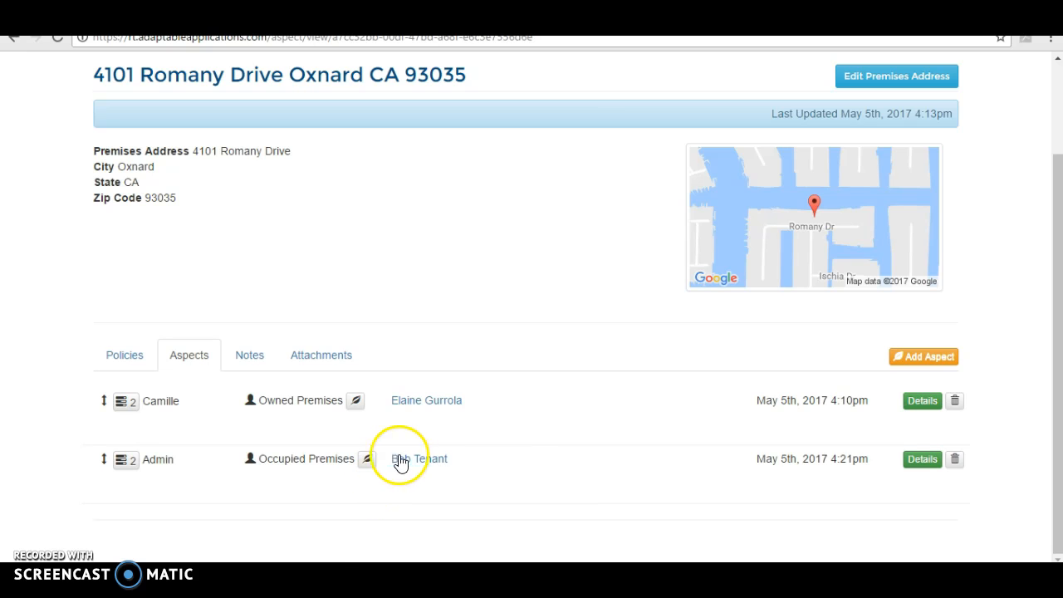
Step: Expand the occupied-premises tenant entry and examine the tenant's details, the linked premises and lease, and the premises address
{"action": "left_click", "coordinate": [120, 462]}
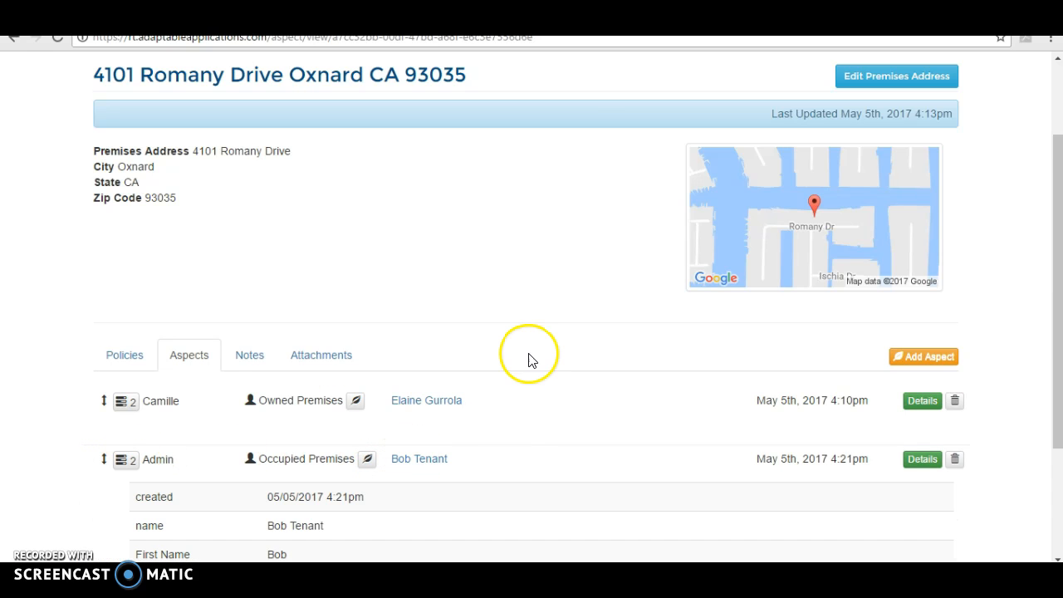
{"action": "scroll", "coordinate": [490, 353], "scroll_direction": "down", "scroll_amount": 3}
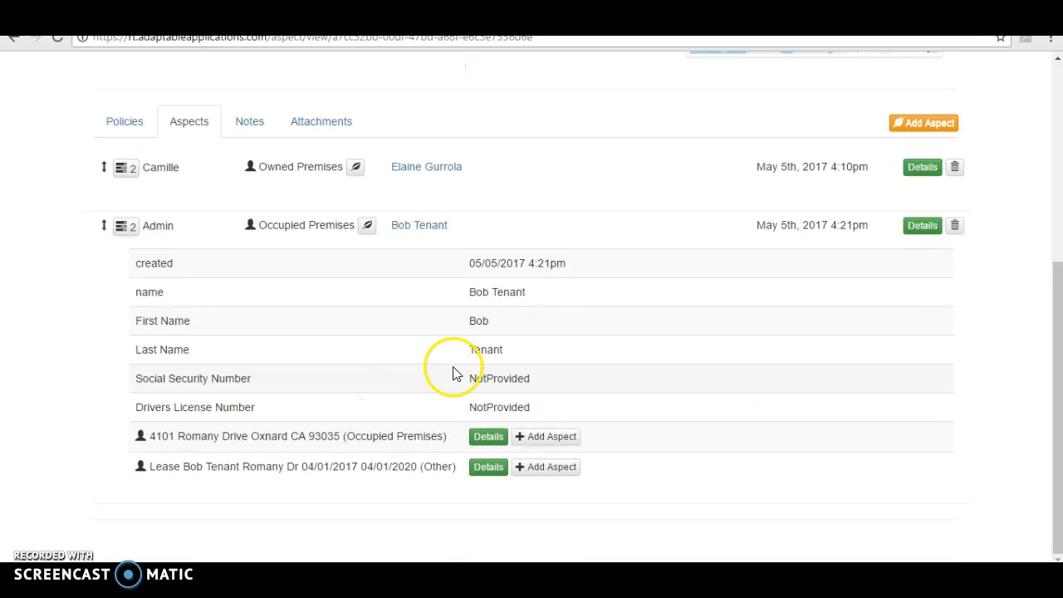
{"action": "left_click", "coordinate": [198, 459]}
{"action": "left_click", "coordinate": [337, 426]}
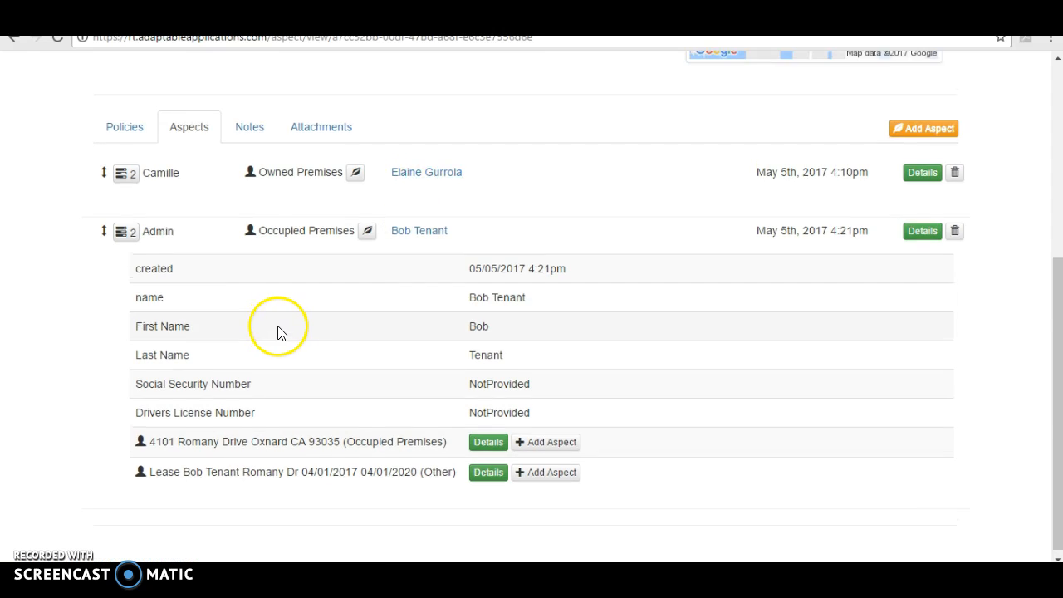
{"action": "scroll", "coordinate": [280, 330], "scroll_direction": "up", "scroll_amount": 5}
{"action": "left_click_drag", "start_coordinate": [96, 190], "coordinate": [502, 187]}
{"action": "scroll", "coordinate": [296, 268], "scroll_direction": "down", "scroll_amount": 4}
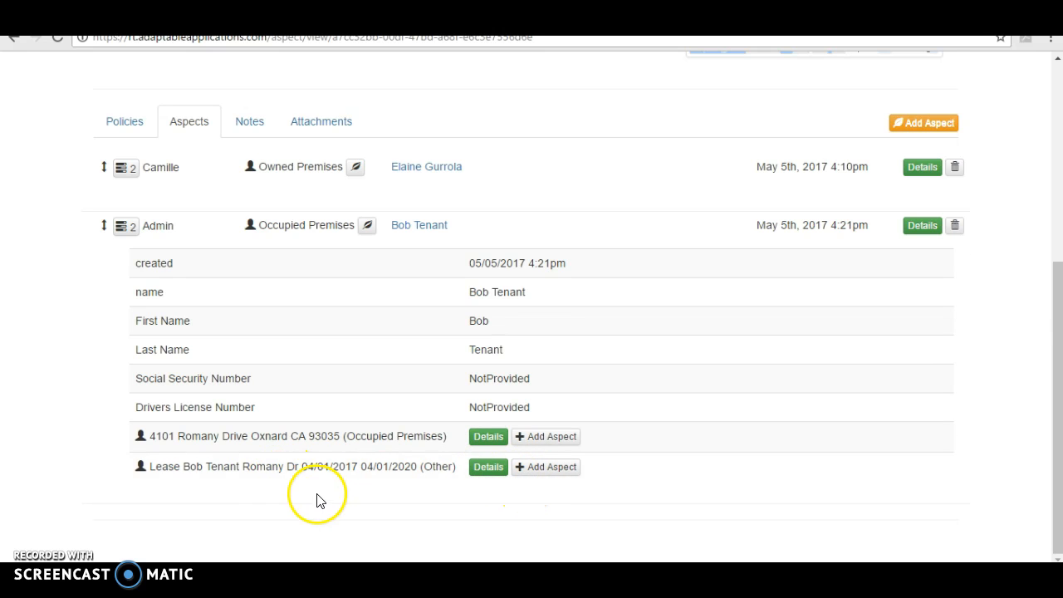
{"action": "scroll", "coordinate": [314, 497], "scroll_direction": "up", "scroll_amount": 4}
{"action": "left_click", "coordinate": [389, 340]}
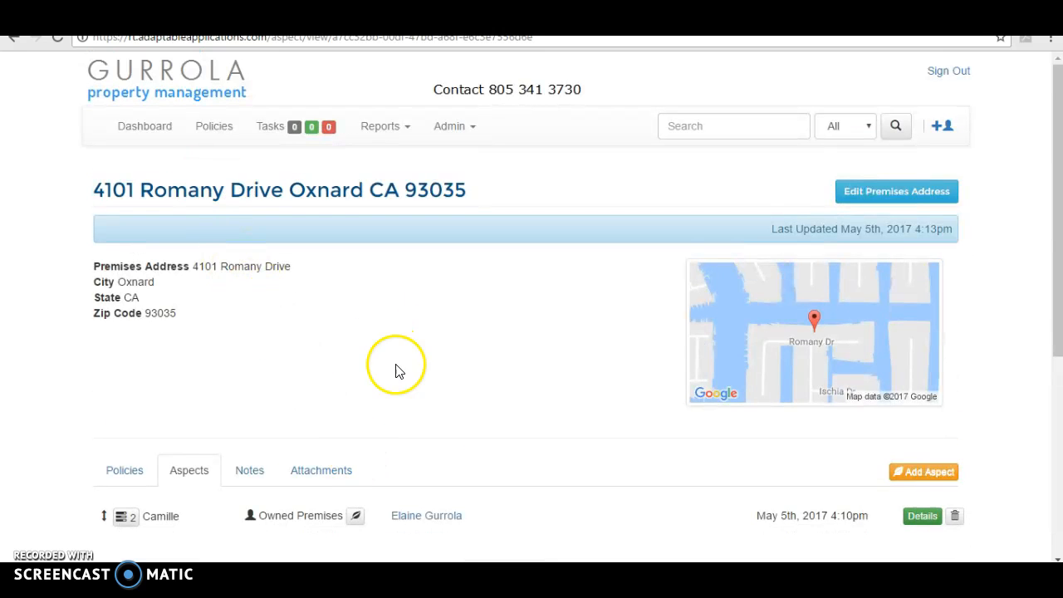
{"action": "scroll", "coordinate": [407, 415], "scroll_direction": "down", "scroll_amount": 4}
Step: Open the tenant's record, check the task list, and open the lease agreement linked in the tenant's aspects
{"action": "left_click", "coordinate": [422, 227]}
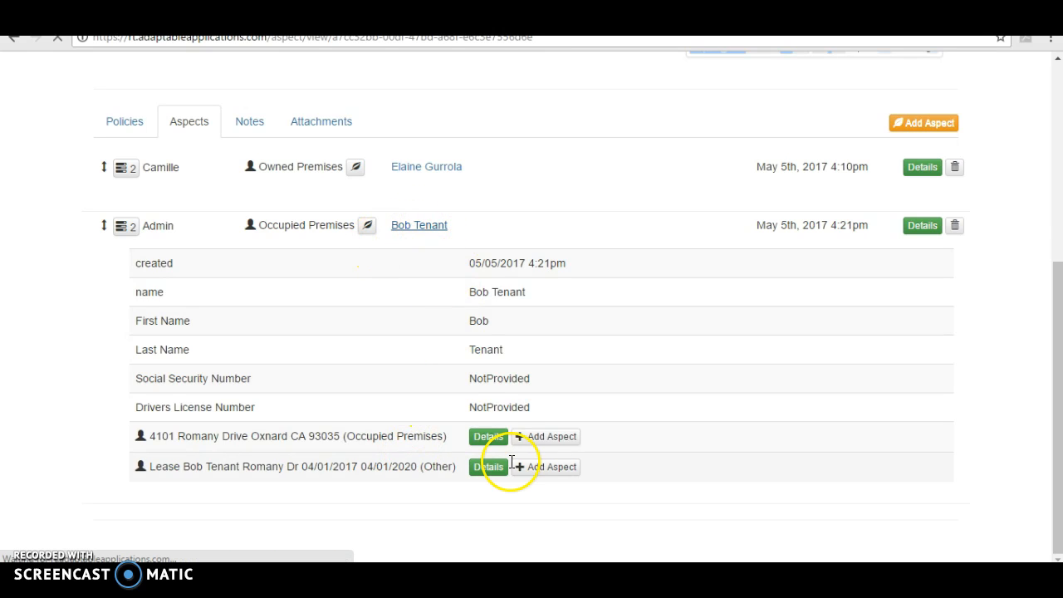
{"action": "left_click", "coordinate": [191, 355]}
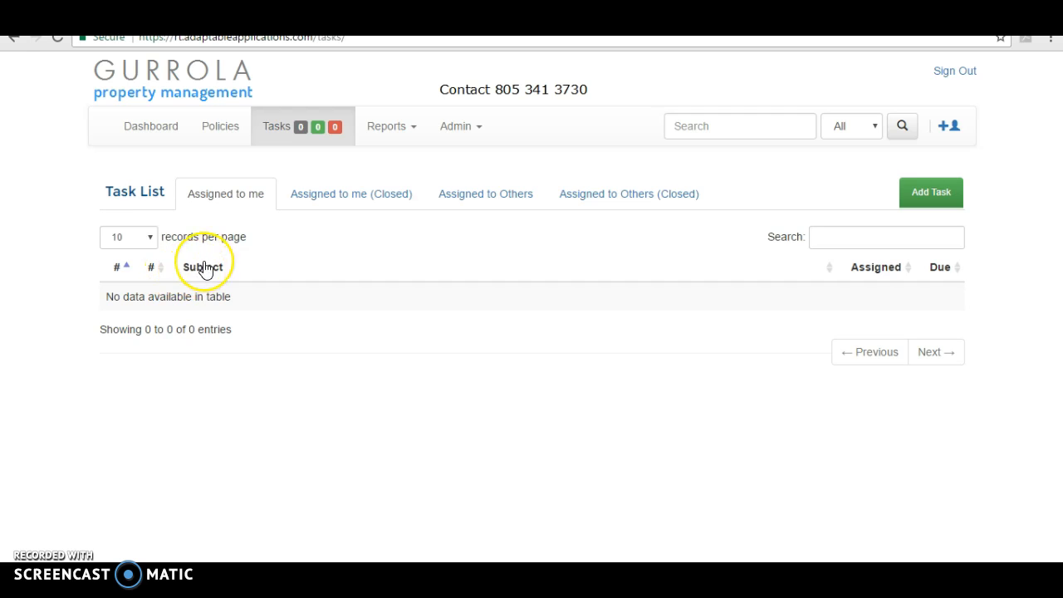
{"action": "left_click", "coordinate": [13, 44]}
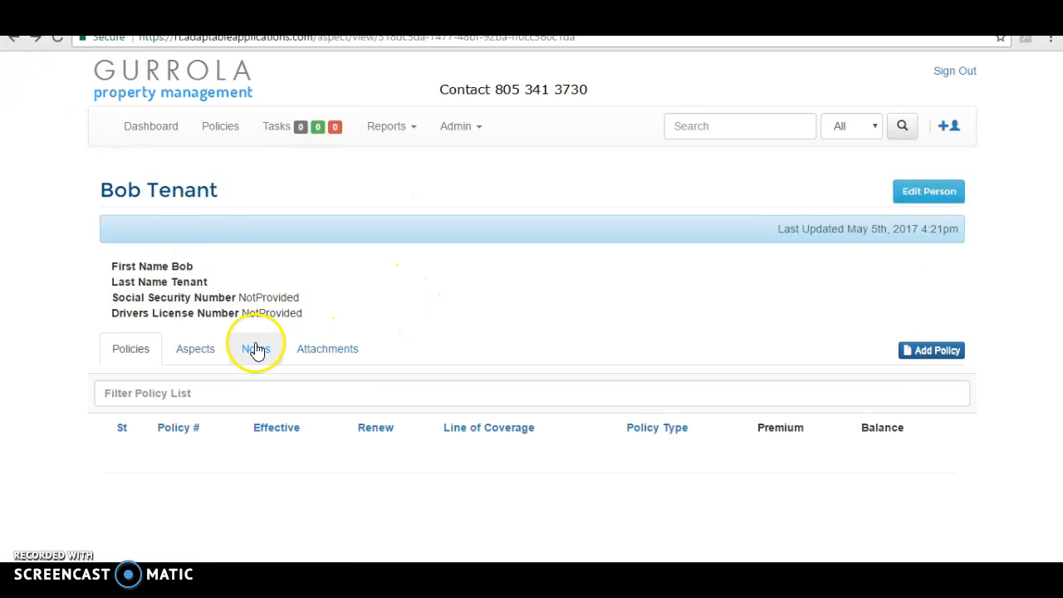
{"action": "left_click", "coordinate": [199, 349]}
{"action": "left_click", "coordinate": [453, 456]}
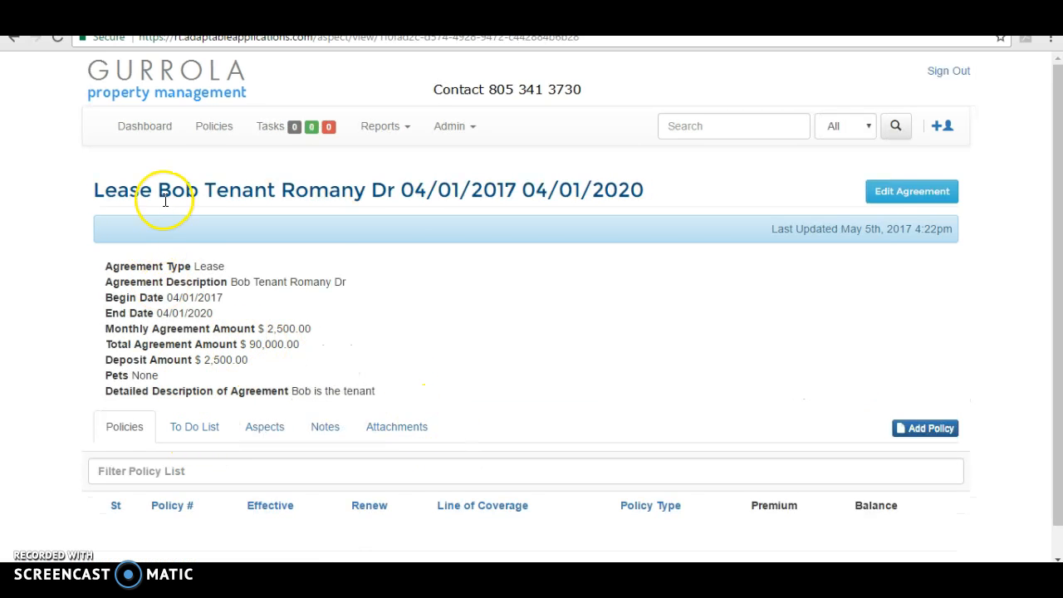
Step: Add a to-do task to the lease with the tenant's name and "Proof of Insurance" as subject and "Need to get proof of insurance" as description
{"action": "left_click", "coordinate": [201, 429]}
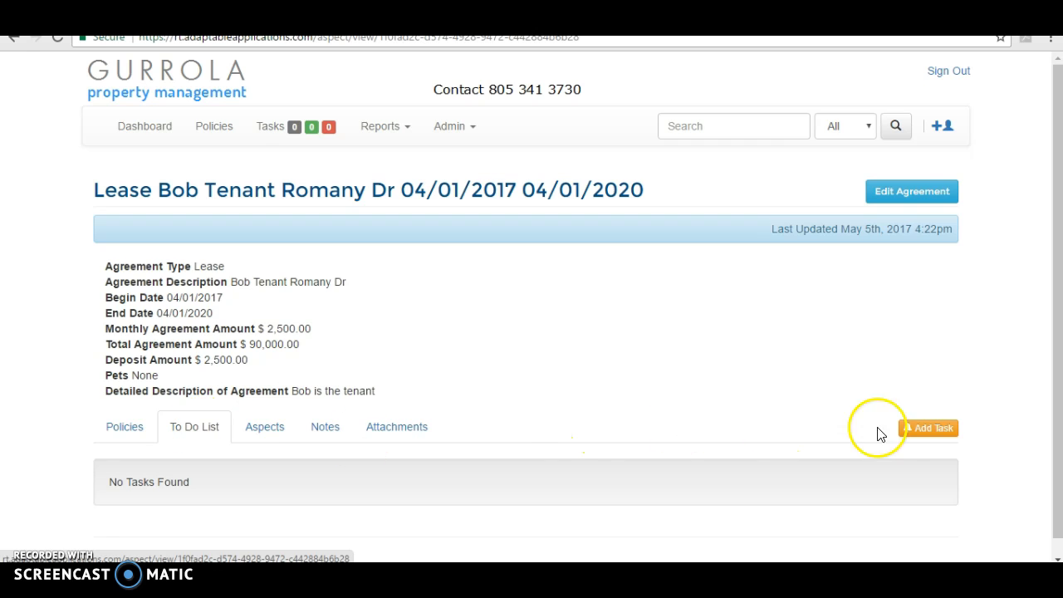
{"action": "left_click", "coordinate": [946, 432]}
{"action": "left_click", "coordinate": [467, 158]}
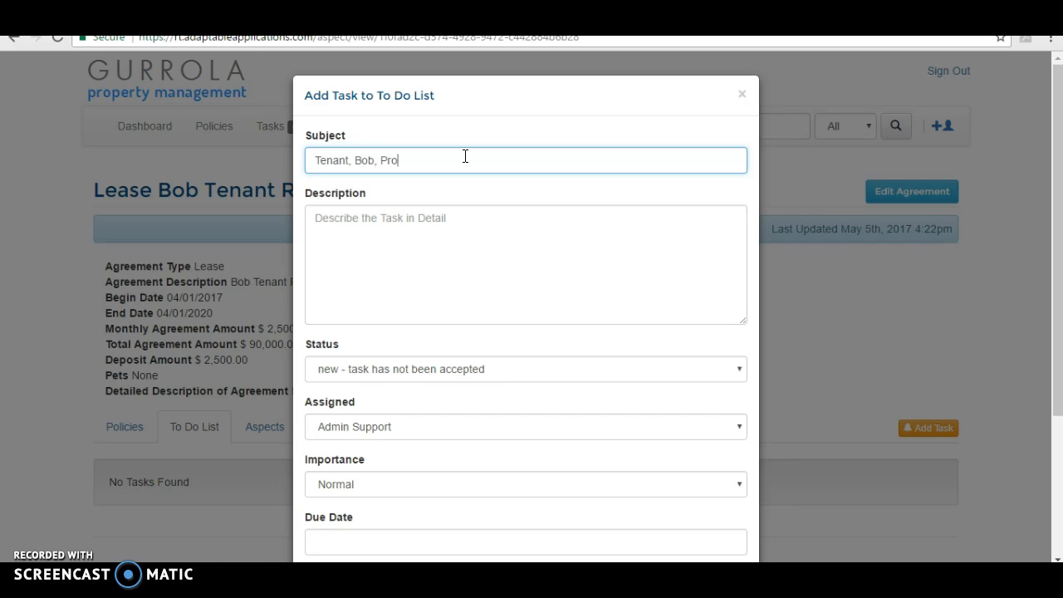
{"action": "type", "text": "Tenant, Bob, Proof of Insurance"}
{"action": "key", "text": "Tab"}
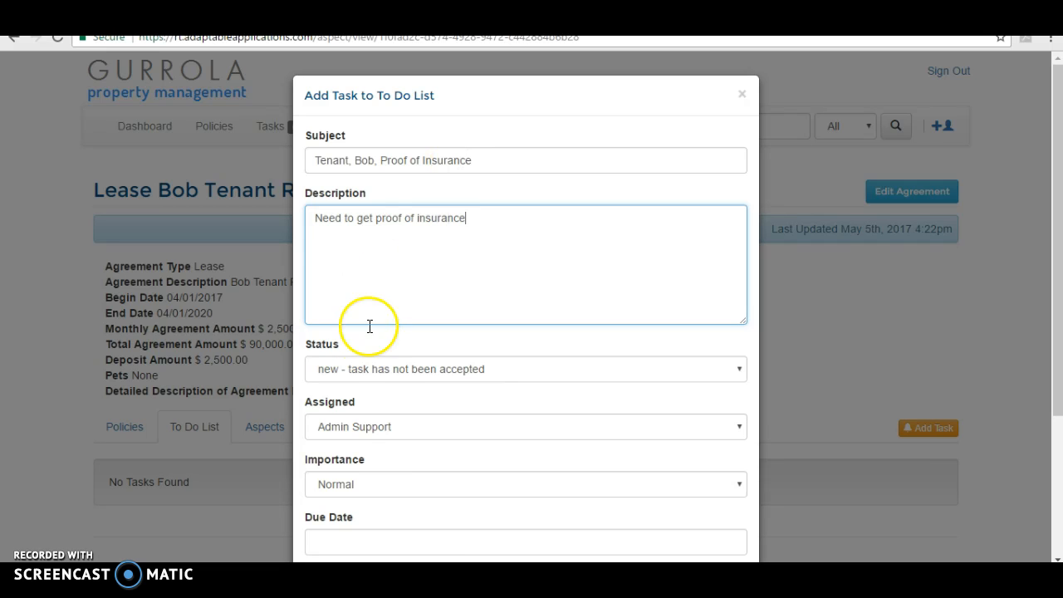
Step: Assign the task to the property management staff member instead of Admin Support, set its due date to 05/11/2017, and save it
{"action": "left_click", "coordinate": [368, 427]}
{"action": "left_click", "coordinate": [358, 475]}
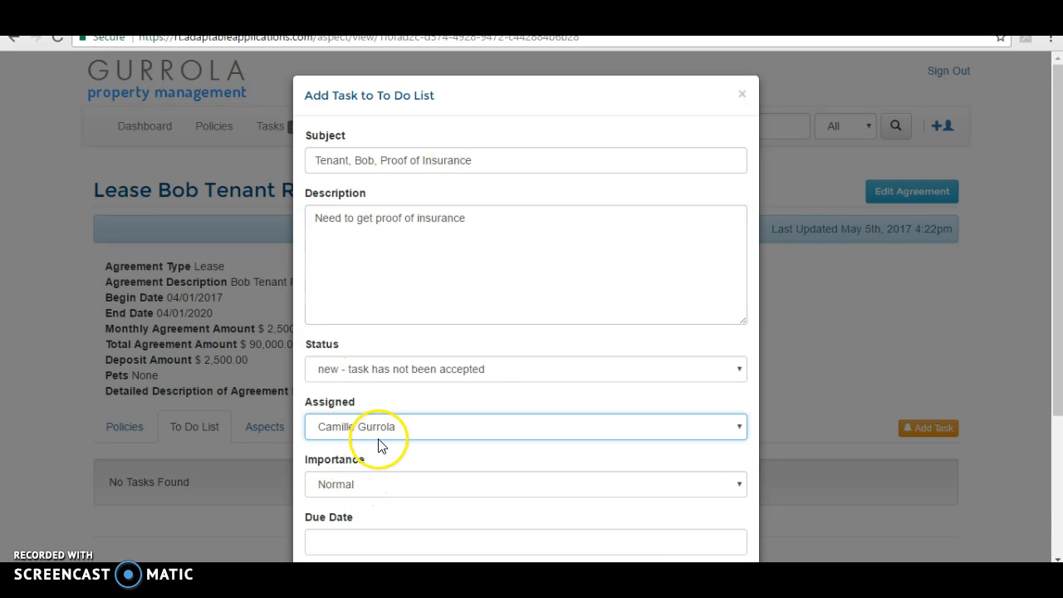
{"action": "scroll", "coordinate": [378, 446], "scroll_direction": "down", "scroll_amount": 2}
{"action": "left_click", "coordinate": [349, 389]}
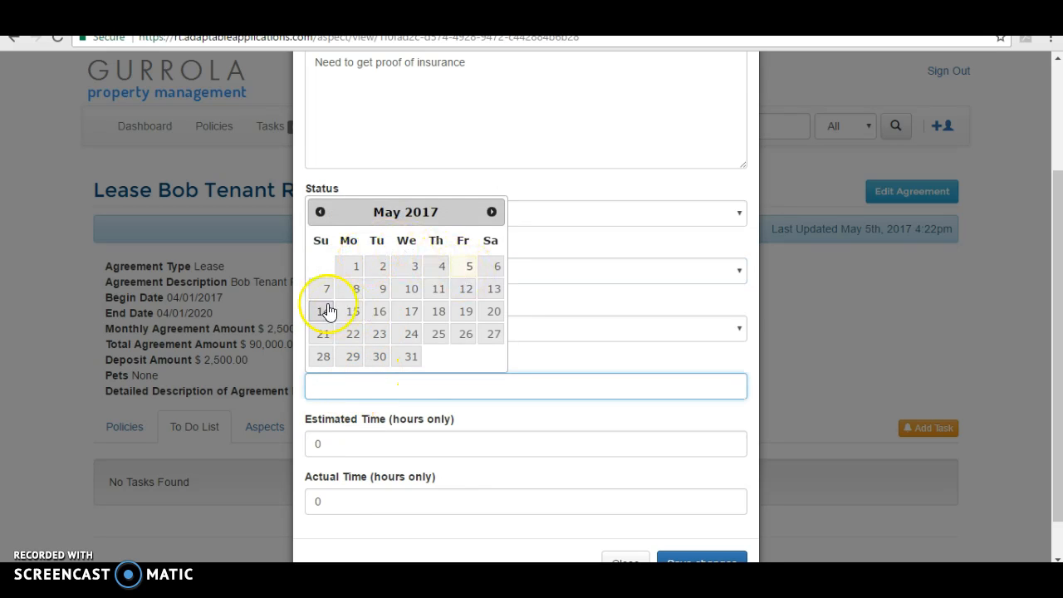
{"action": "left_click", "coordinate": [435, 290]}
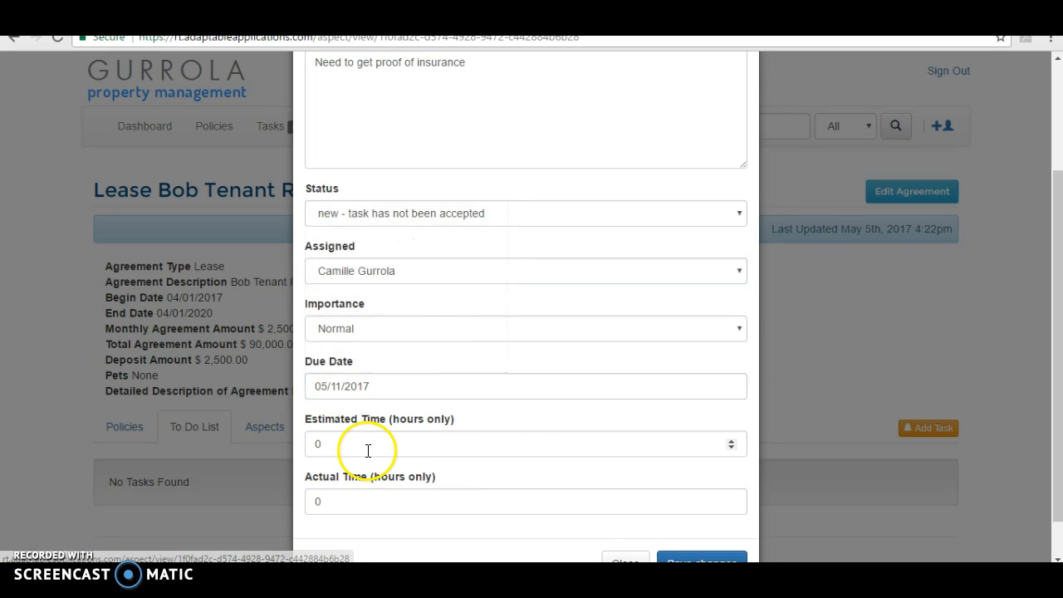
{"action": "scroll", "coordinate": [636, 541], "scroll_direction": "down", "scroll_amount": 1}
{"action": "left_click", "coordinate": [726, 518]}
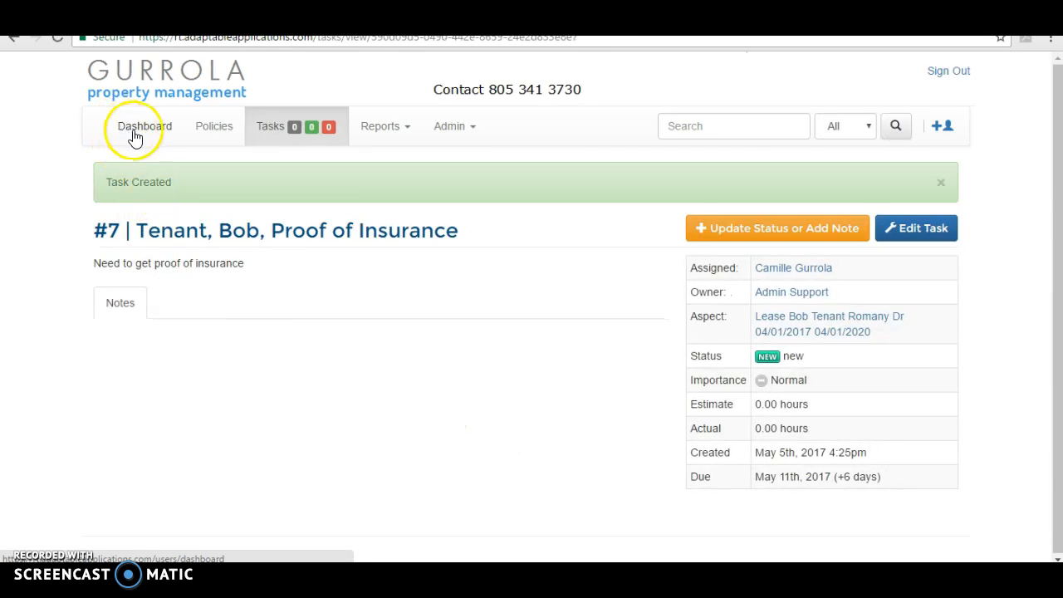
Step: Check the dashboard, open the proof of insurance task assigned to others, and save a note saying the tenant is sending it
{"action": "left_click", "coordinate": [136, 137]}
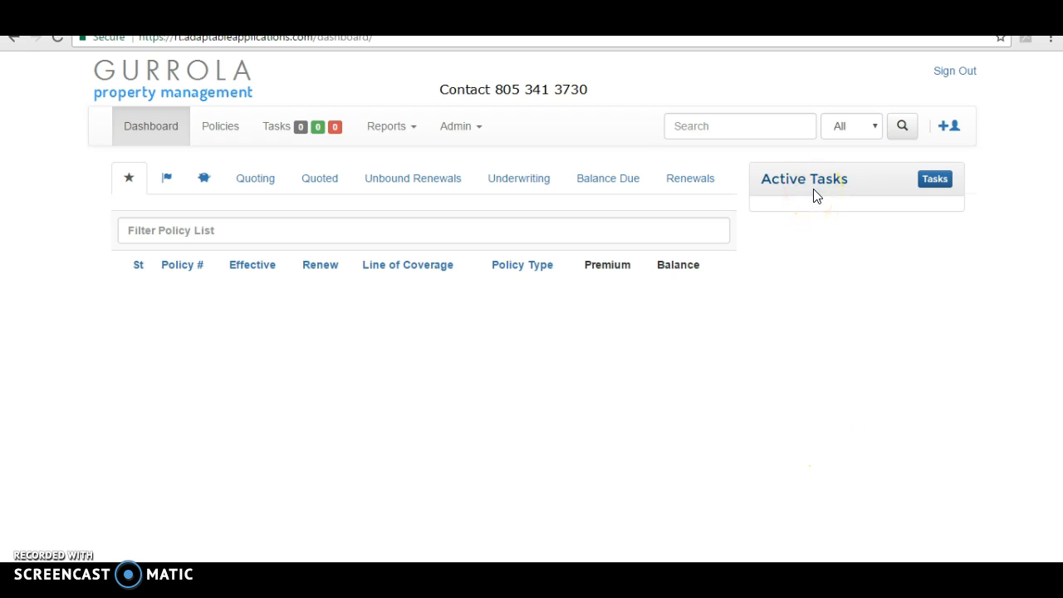
{"action": "left_click", "coordinate": [334, 128]}
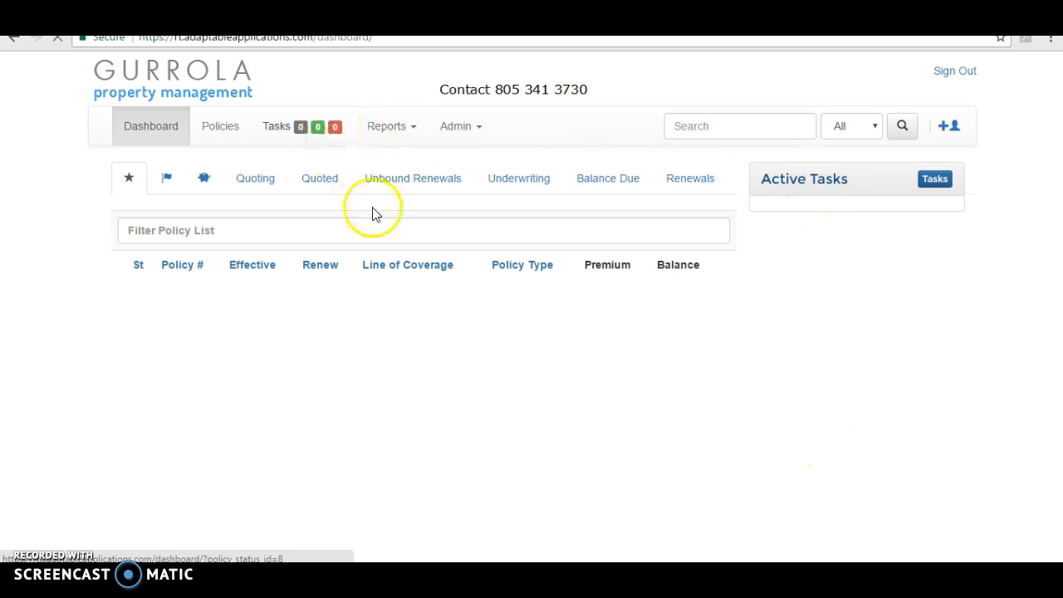
{"action": "left_click", "coordinate": [462, 195]}
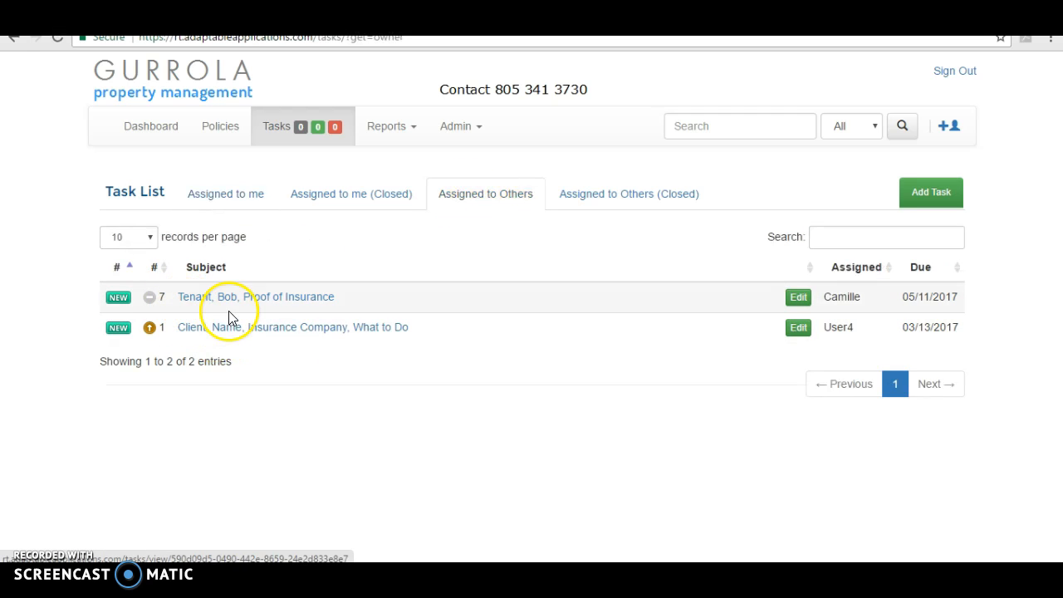
{"action": "left_click", "coordinate": [232, 299]}
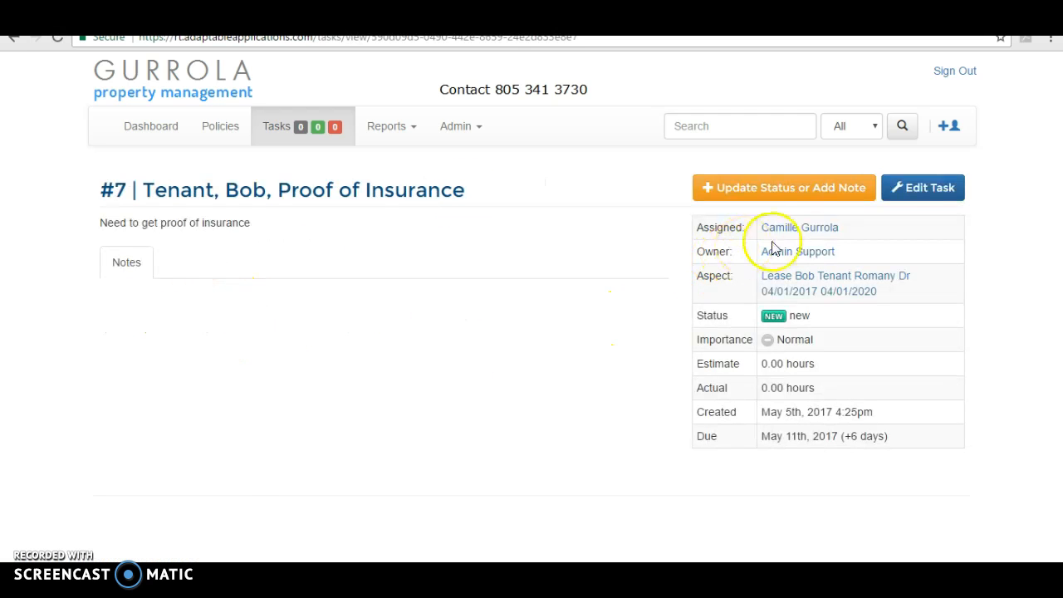
{"action": "left_click", "coordinate": [767, 188]}
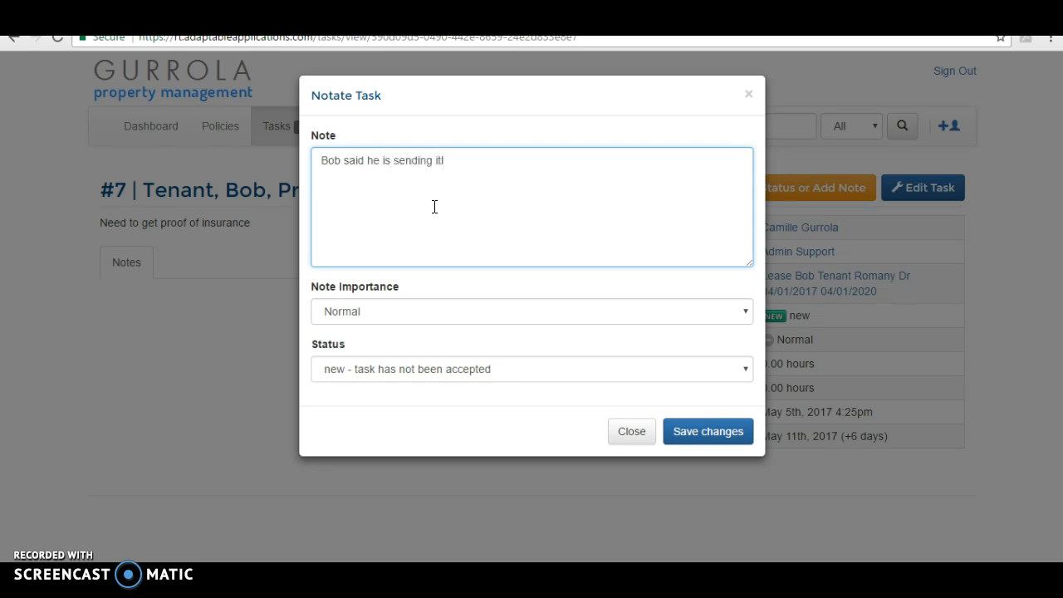
{"action": "left_click", "coordinate": [735, 439]}
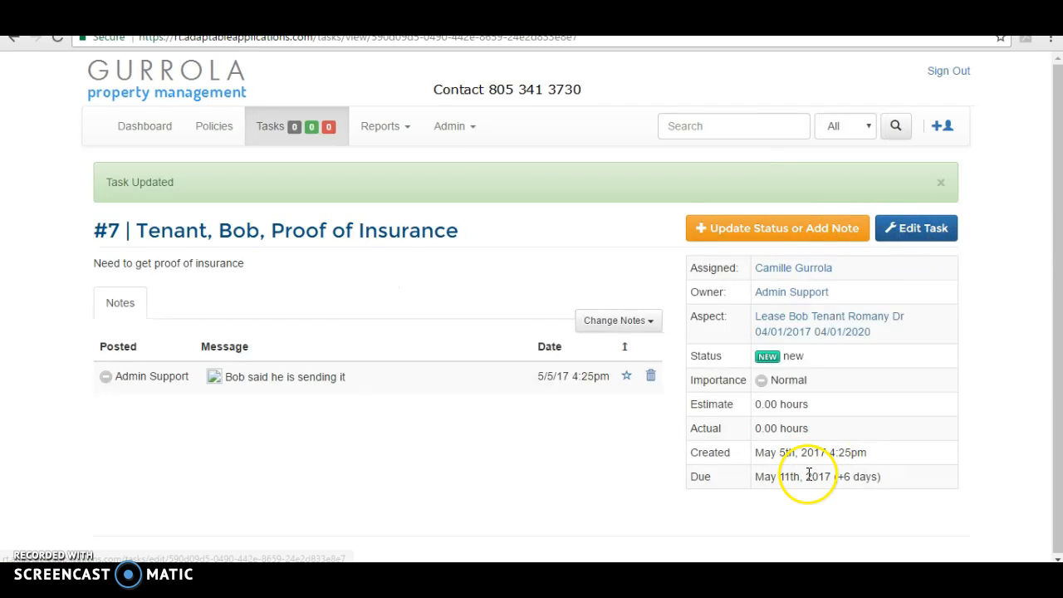
Step: Change the proof of insurance task's due date to May 15, 2017 and save the task
{"action": "left_click", "coordinate": [897, 226]}
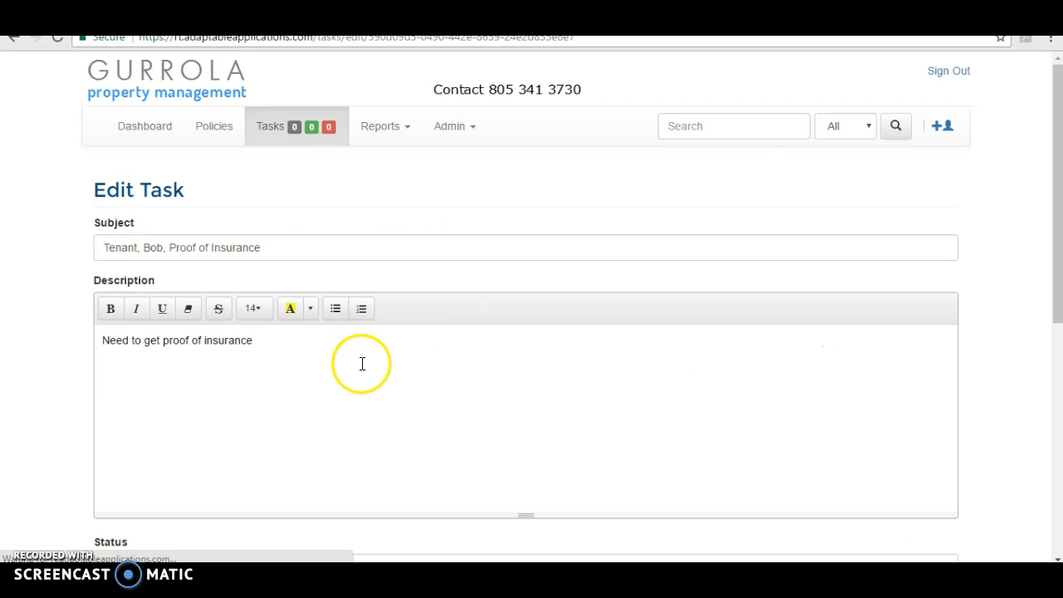
{"action": "scroll", "coordinate": [361, 363], "scroll_direction": "down", "scroll_amount": 4}
{"action": "left_click", "coordinate": [150, 336]}
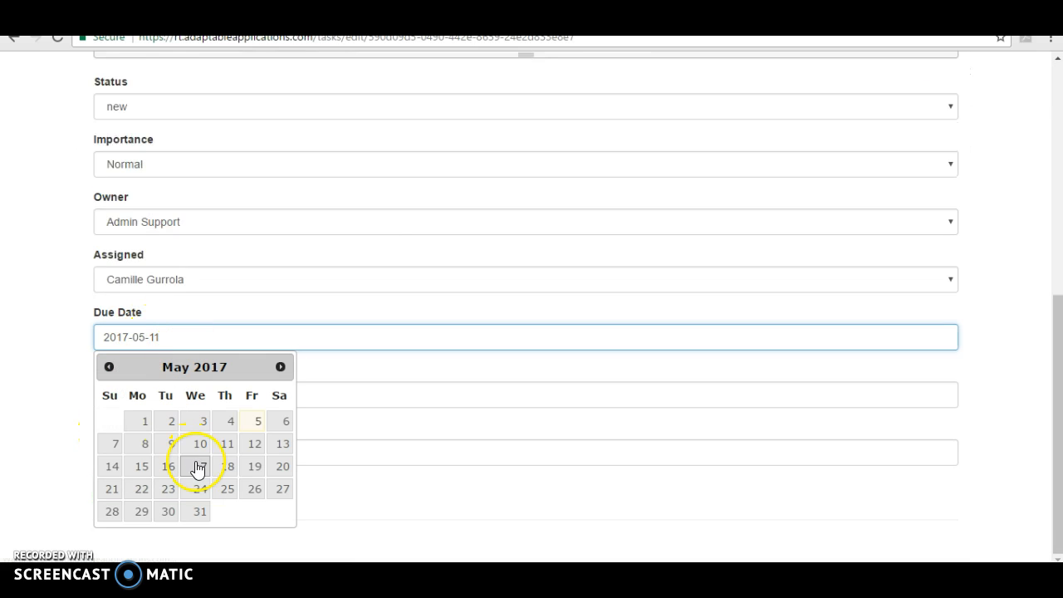
{"action": "left_click", "coordinate": [145, 466]}
{"action": "left_click", "coordinate": [157, 488]}
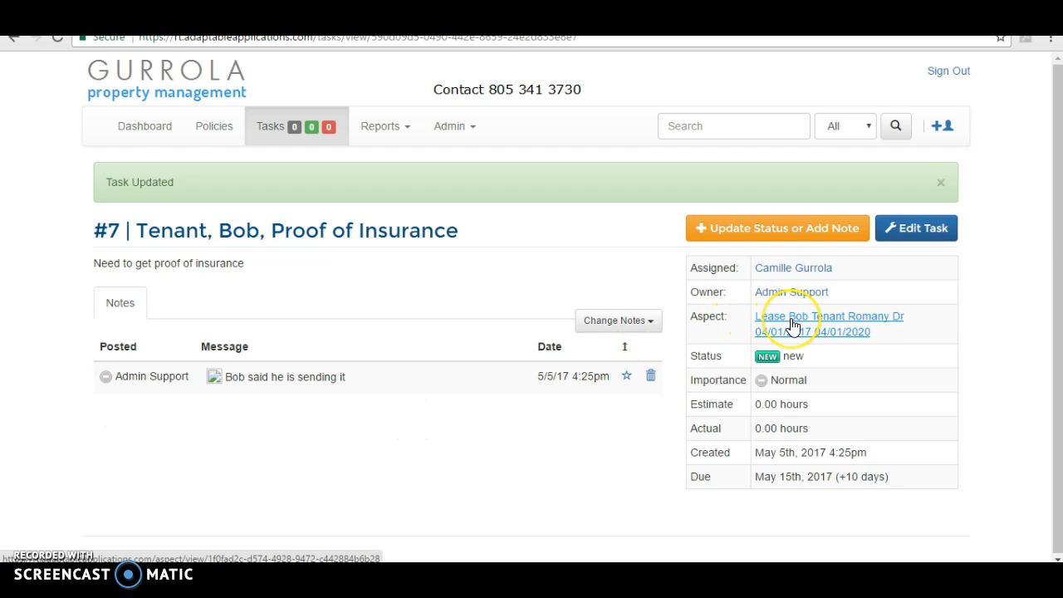
Step: Open the lease linked to the task, view its to-do list, aspects and notes, and open and close the blank note form
{"action": "left_click", "coordinate": [793, 326]}
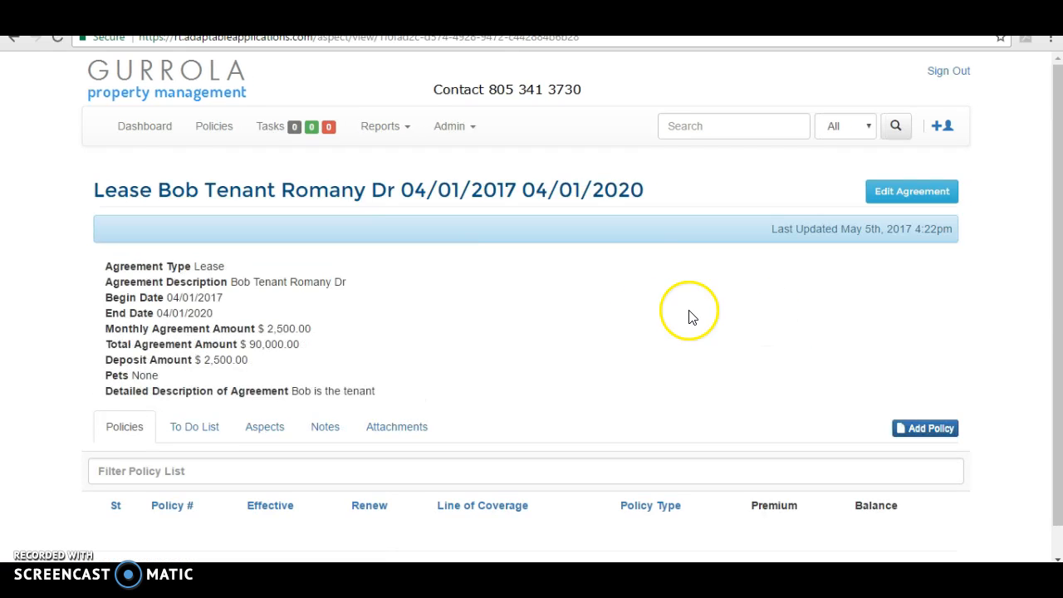
{"action": "left_click", "coordinate": [187, 433]}
{"action": "left_click", "coordinate": [263, 428]}
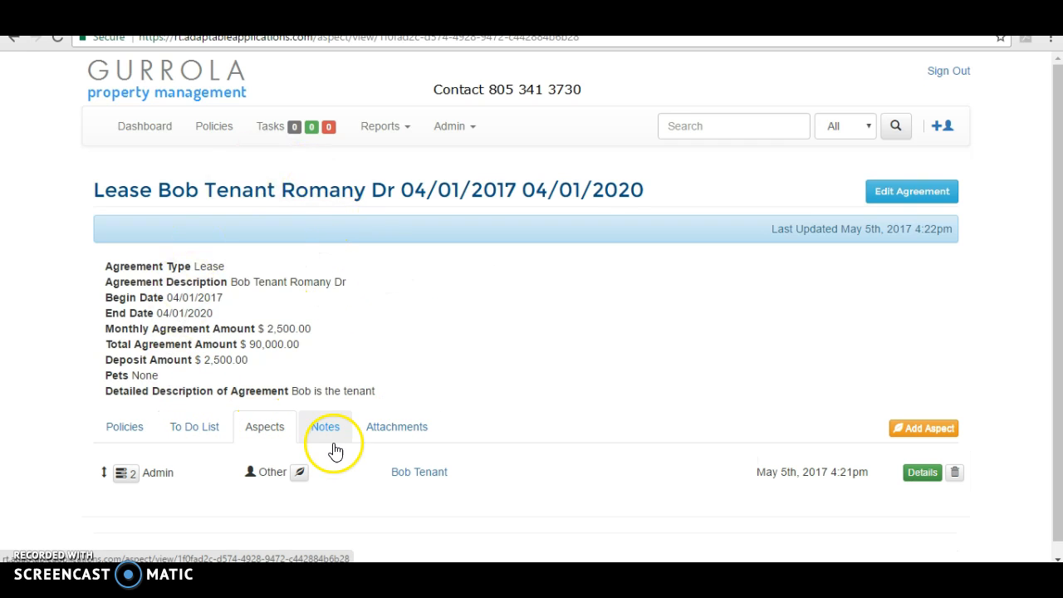
{"action": "left_click", "coordinate": [324, 432]}
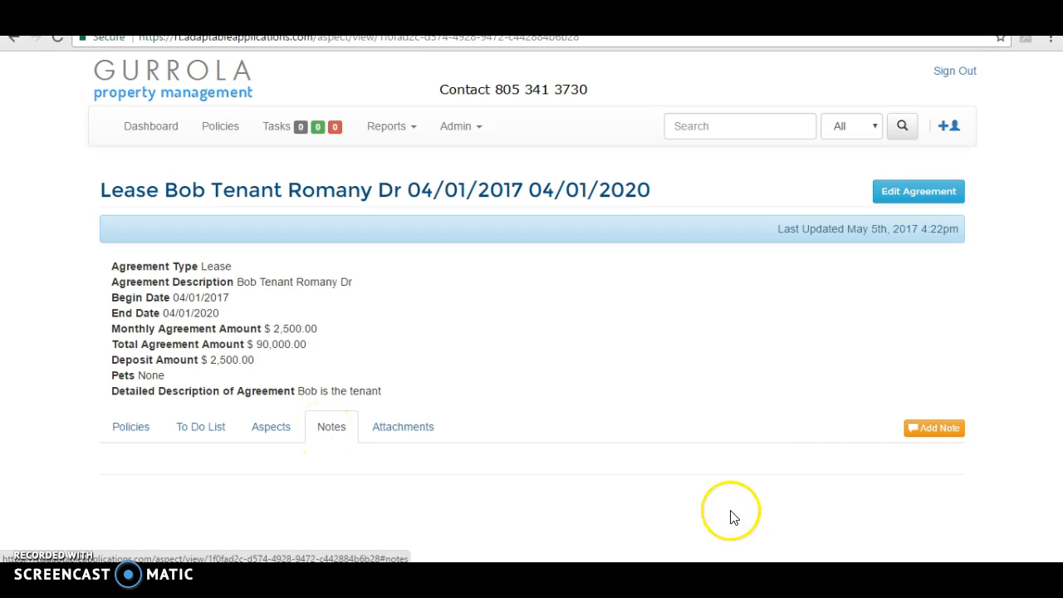
{"action": "left_click", "coordinate": [930, 428]}
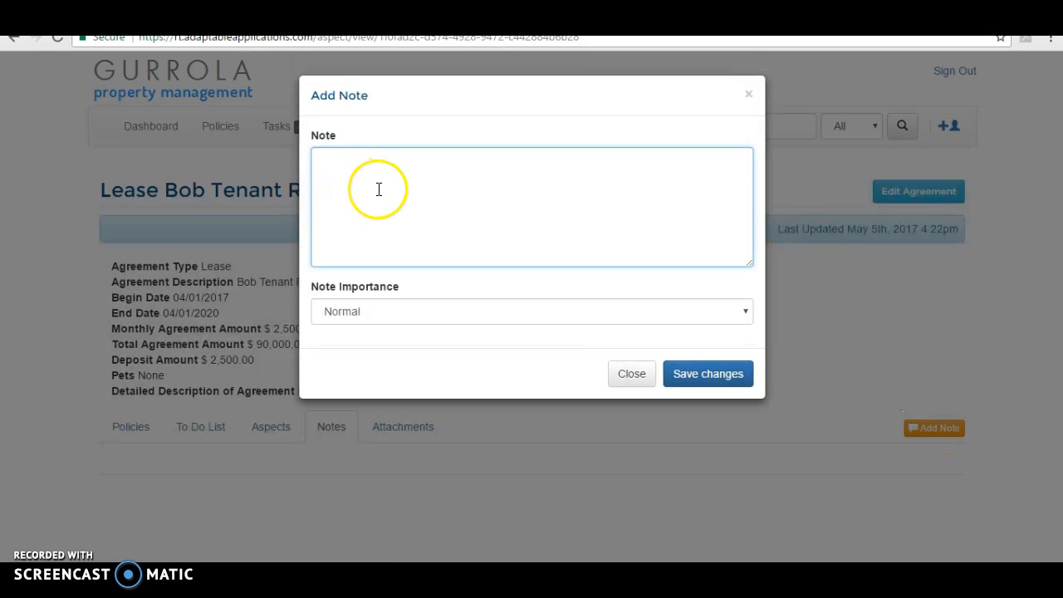
{"action": "left_click", "coordinate": [749, 98]}
Step: View the lease's attachments, look at the file attachment form, and close it without choosing a file
{"action": "left_click", "coordinate": [401, 431]}
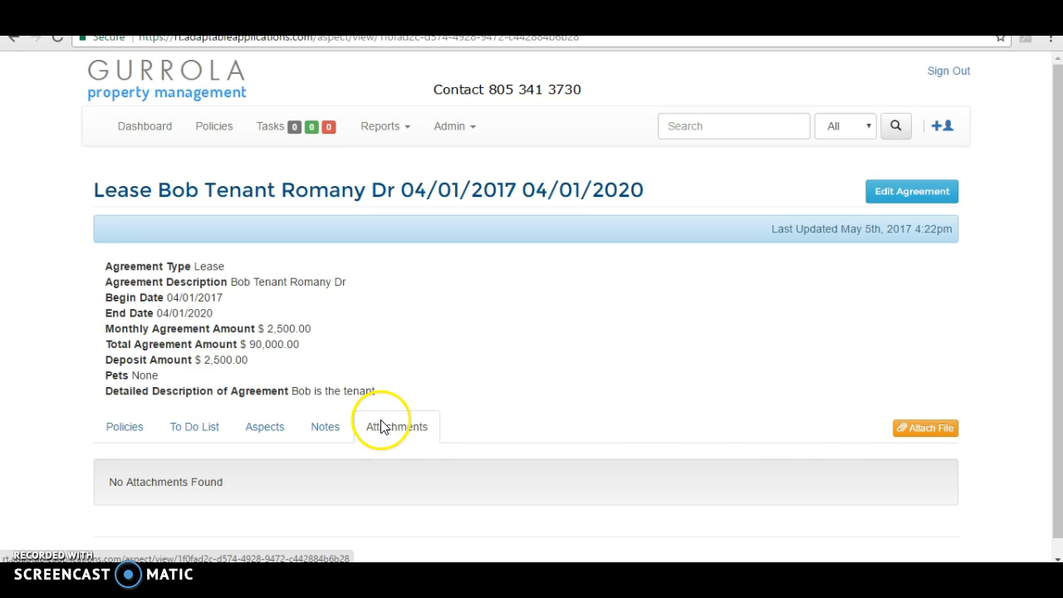
{"action": "left_click", "coordinate": [913, 432]}
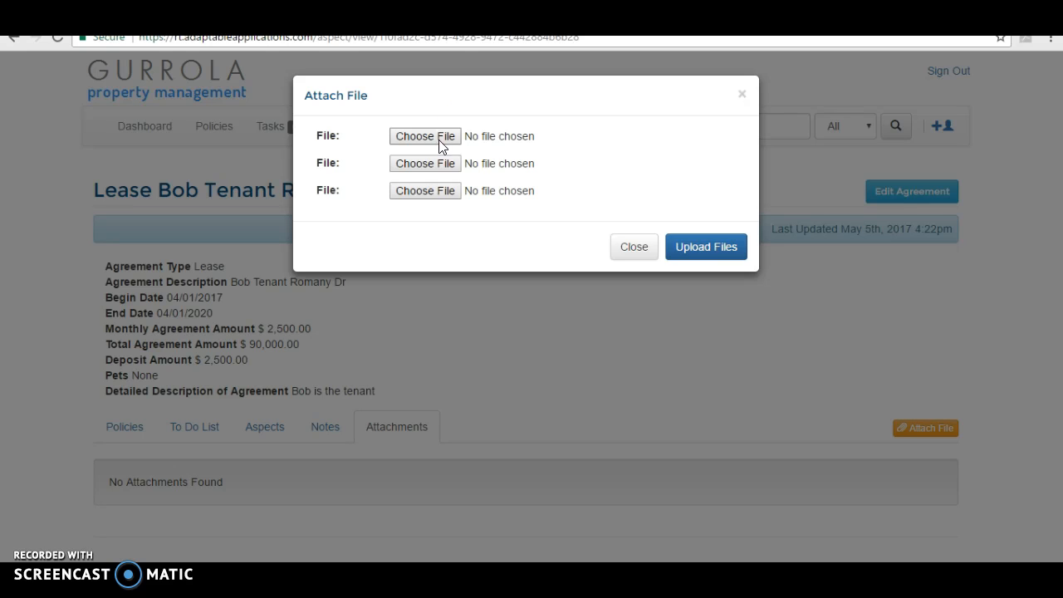
{"action": "left_click", "coordinate": [742, 95]}
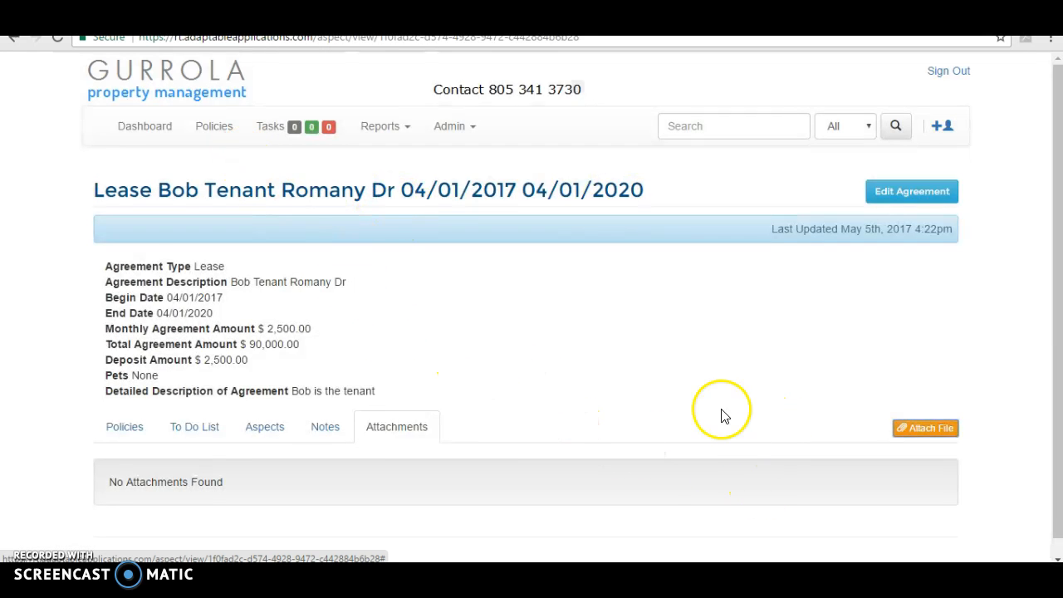
Step: Open the system messages list and start a new message with the subject "Contractor arriving Tomorrow!"
{"action": "left_click", "coordinate": [448, 129]}
{"action": "left_click", "coordinate": [473, 181]}
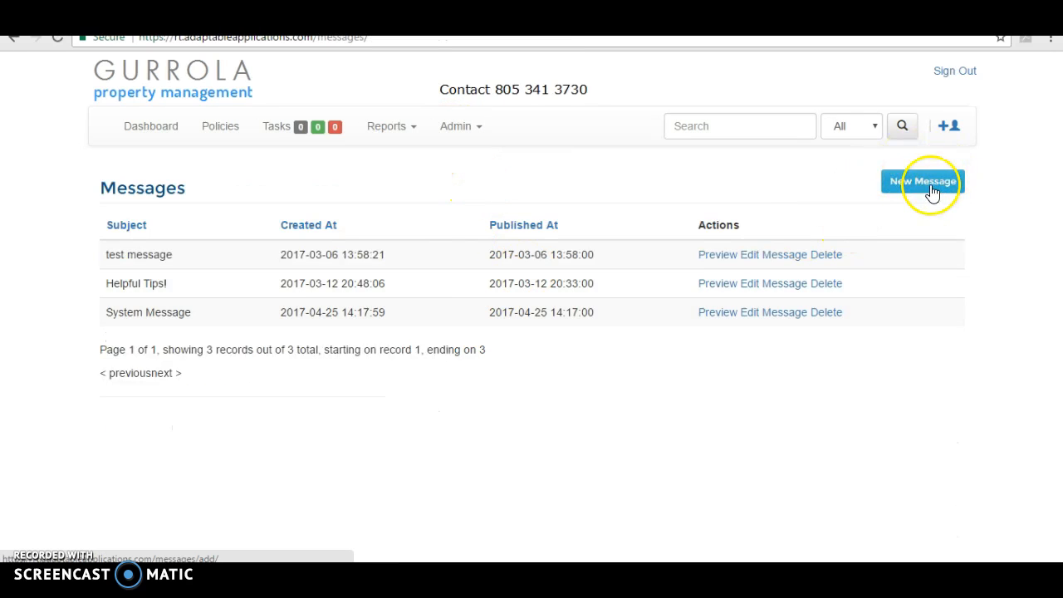
{"action": "left_click", "coordinate": [459, 131]}
{"action": "left_click", "coordinate": [481, 182]}
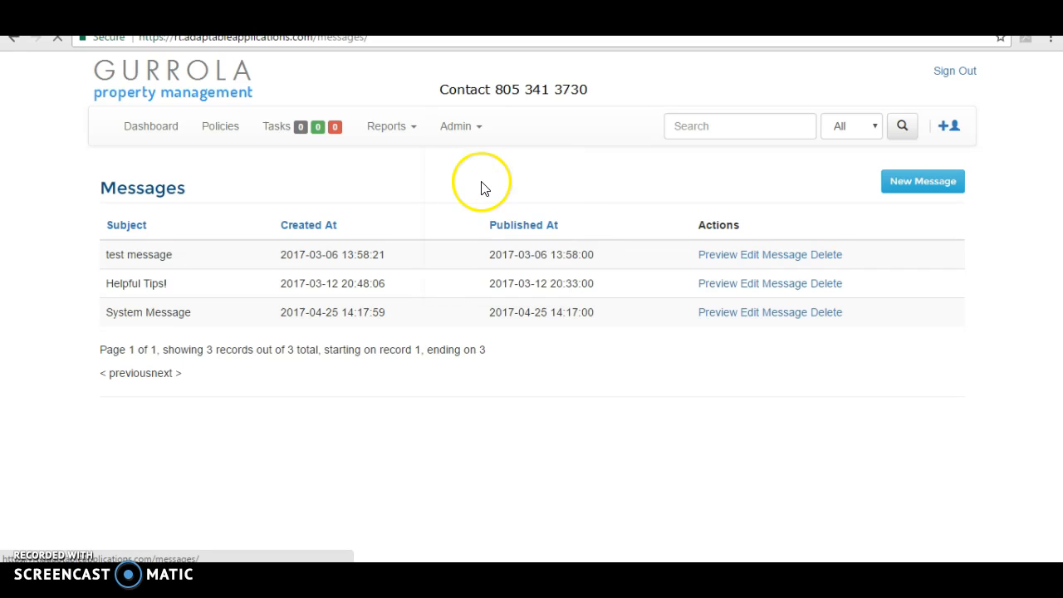
{"action": "left_click", "coordinate": [917, 185]}
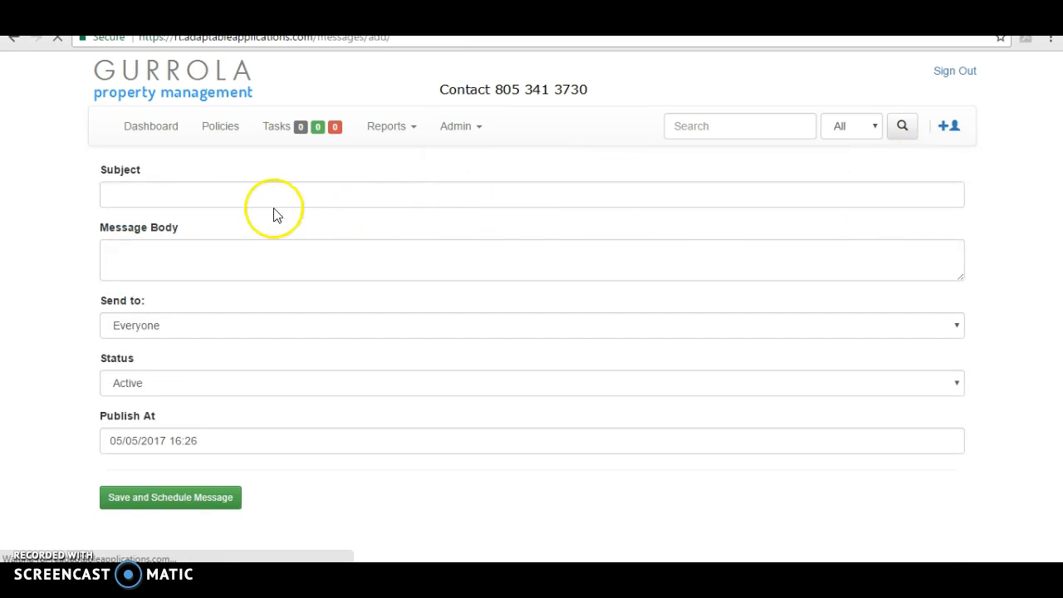
{"action": "left_click", "coordinate": [222, 194]}
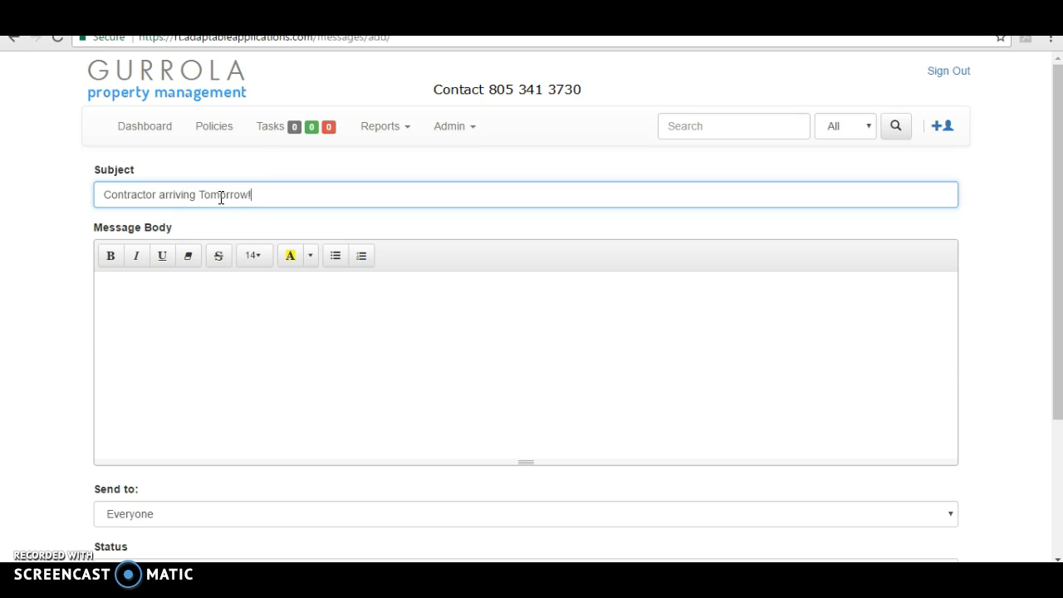
Step: Leave the message body blank and the publish time as set, save and schedule the message, and dismiss its banner
{"action": "left_click", "coordinate": [168, 305]}
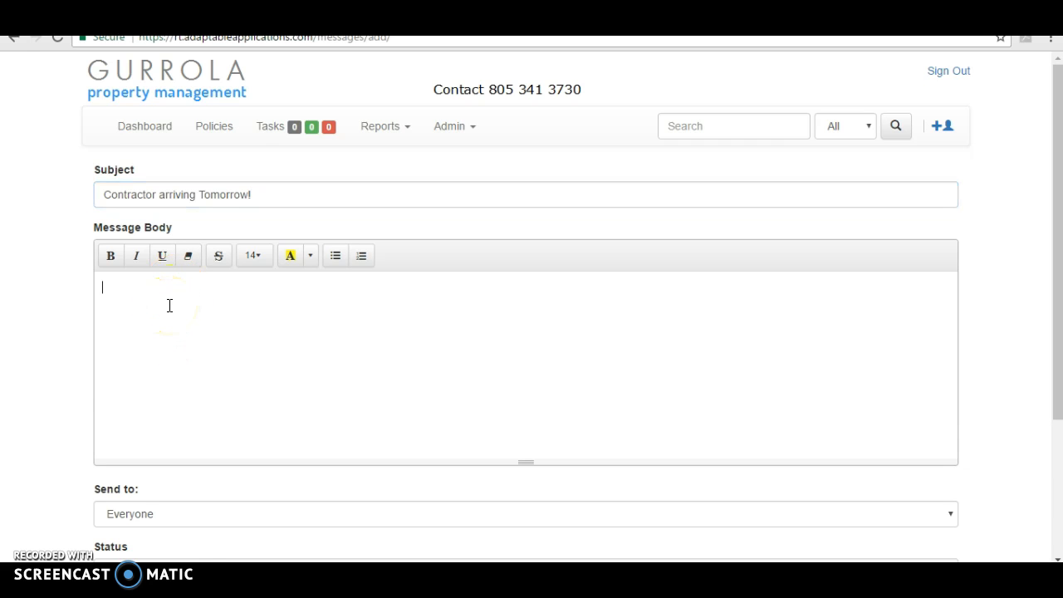
{"action": "scroll", "coordinate": [368, 399], "scroll_direction": "down", "scroll_amount": 3}
{"action": "left_click", "coordinate": [195, 433]}
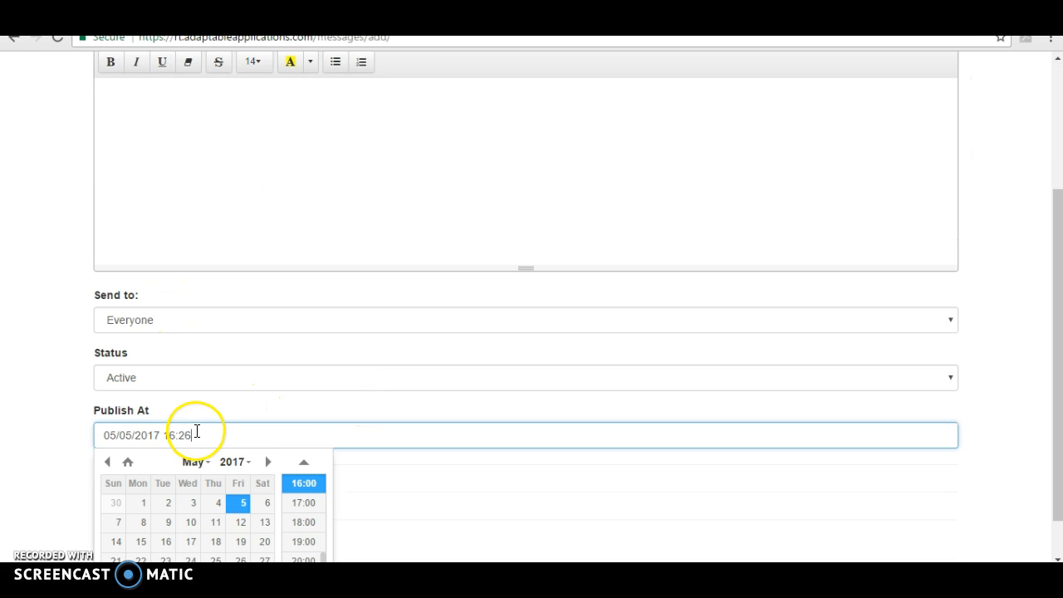
{"action": "scroll", "coordinate": [479, 461], "scroll_direction": "down", "scroll_amount": 1}
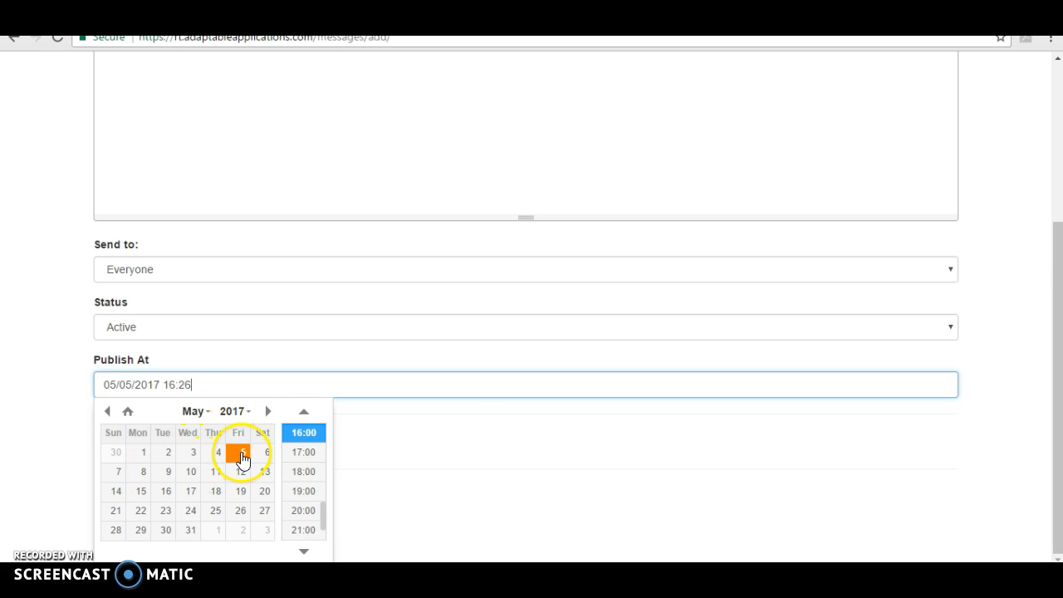
{"action": "left_click", "coordinate": [431, 448]}
{"action": "left_click", "coordinate": [186, 496]}
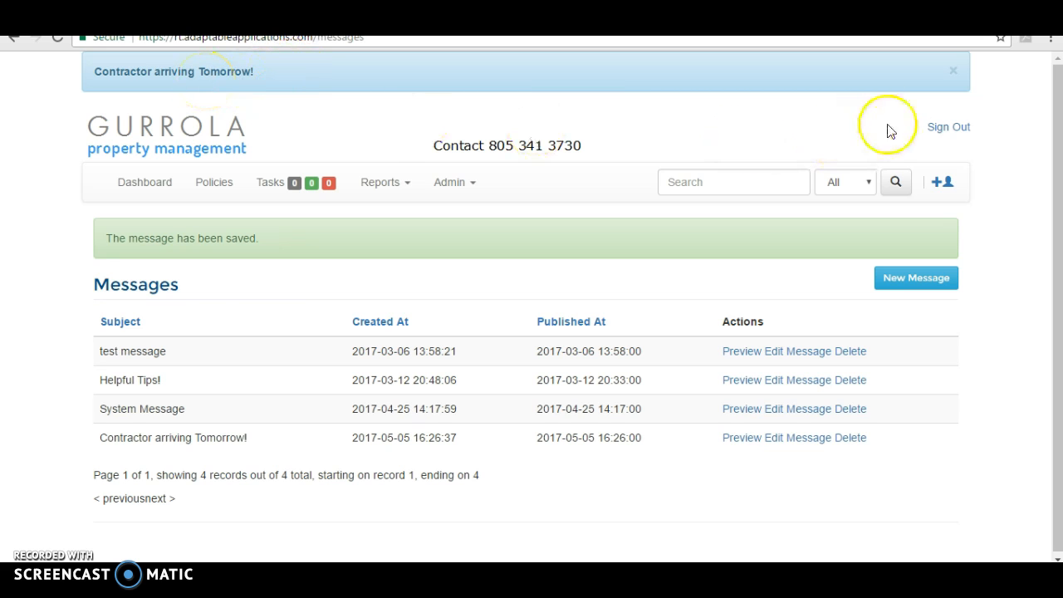
{"action": "left_click", "coordinate": [954, 73]}
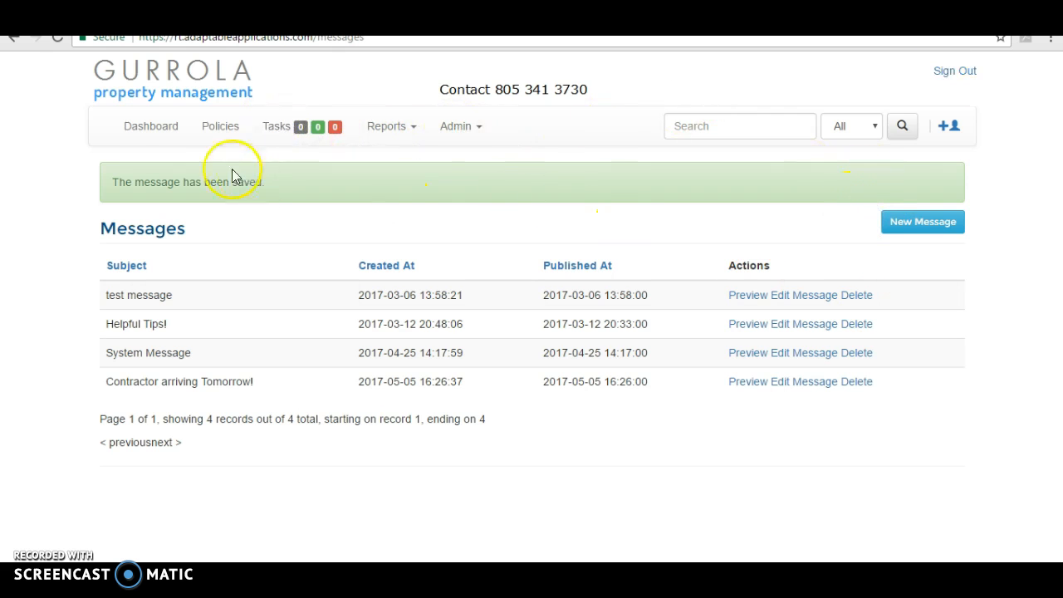
Step: Check the dashboard and view the list of user accounts
{"action": "left_click", "coordinate": [139, 126]}
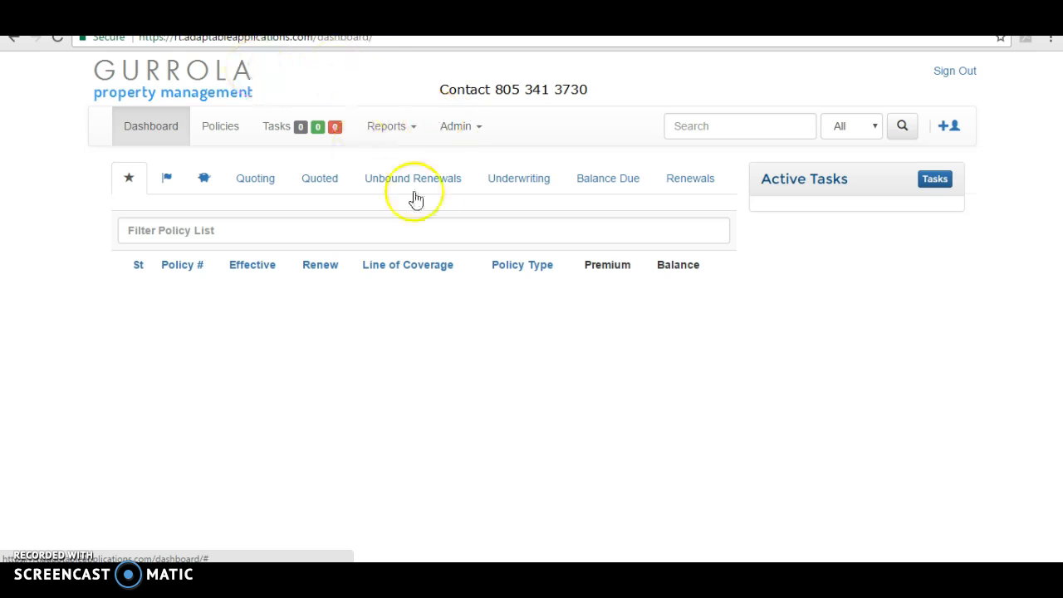
{"action": "left_click", "coordinate": [450, 136]}
{"action": "left_click", "coordinate": [460, 171]}
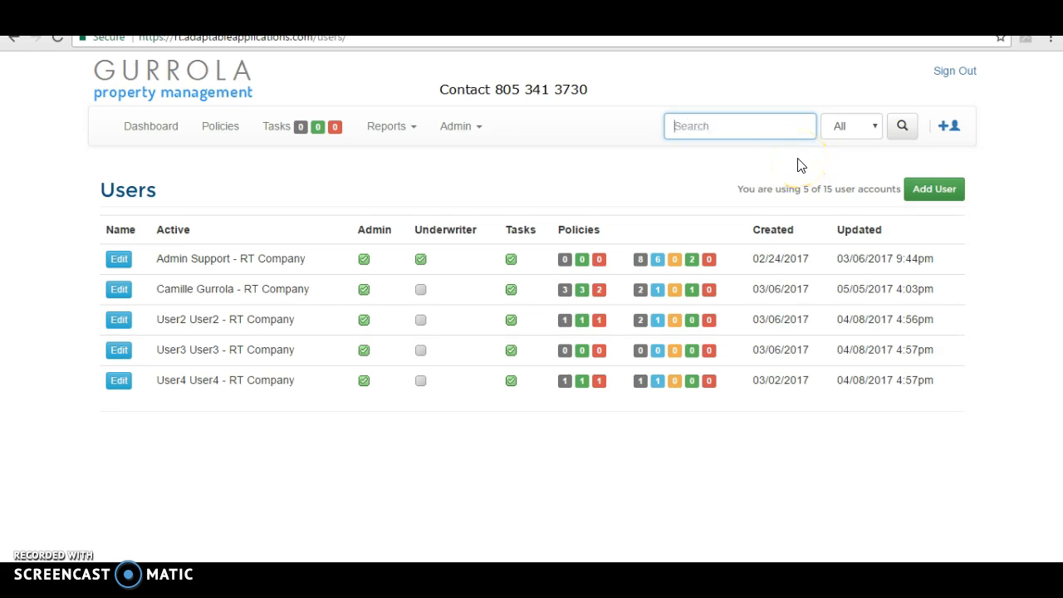
Step: Search for "Agreement" limited to the Agreement type and open the tenant's lease
{"action": "type", "text": "reement"}
{"action": "left_click", "coordinate": [879, 126]}
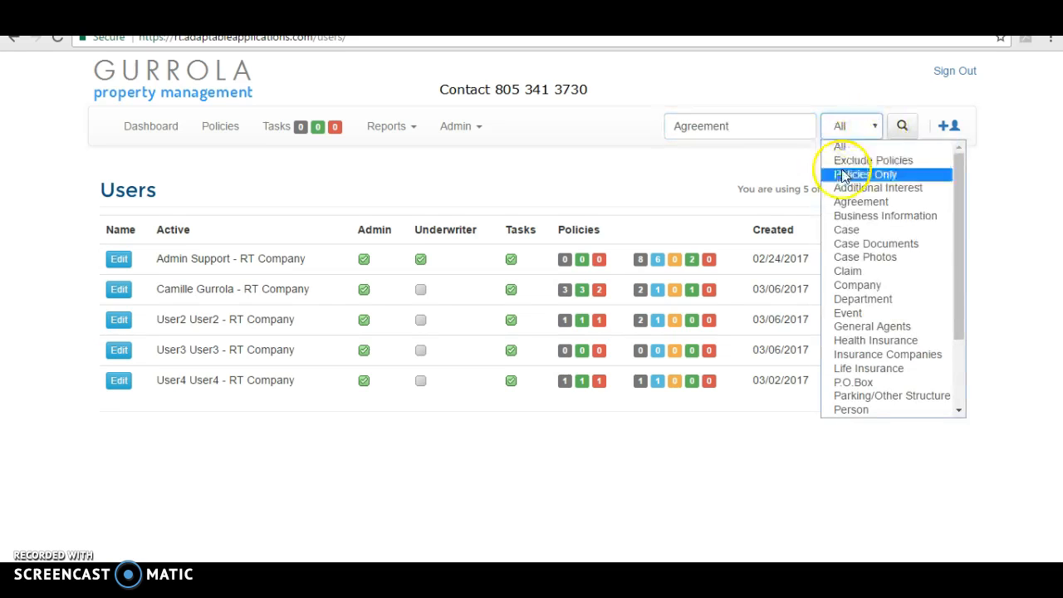
{"action": "left_click", "coordinate": [883, 203]}
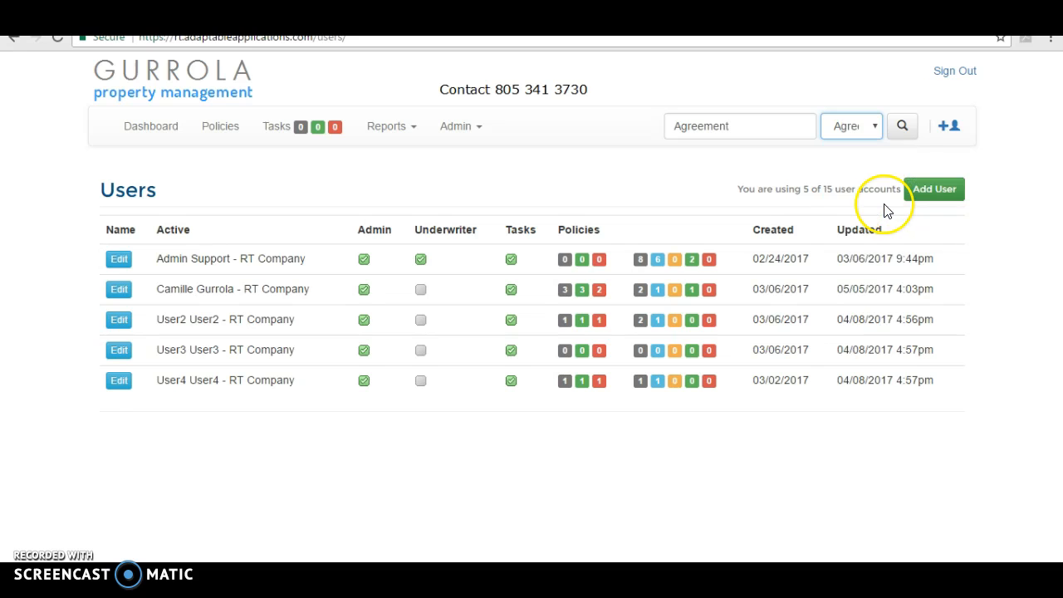
{"action": "left_click", "coordinate": [902, 131]}
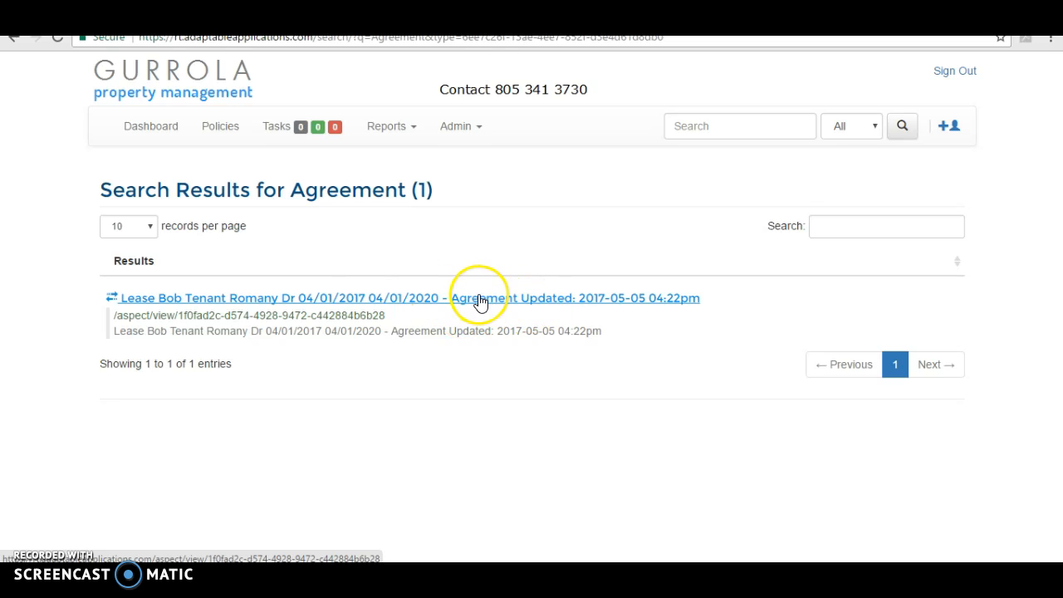
{"action": "left_click", "coordinate": [839, 222]}
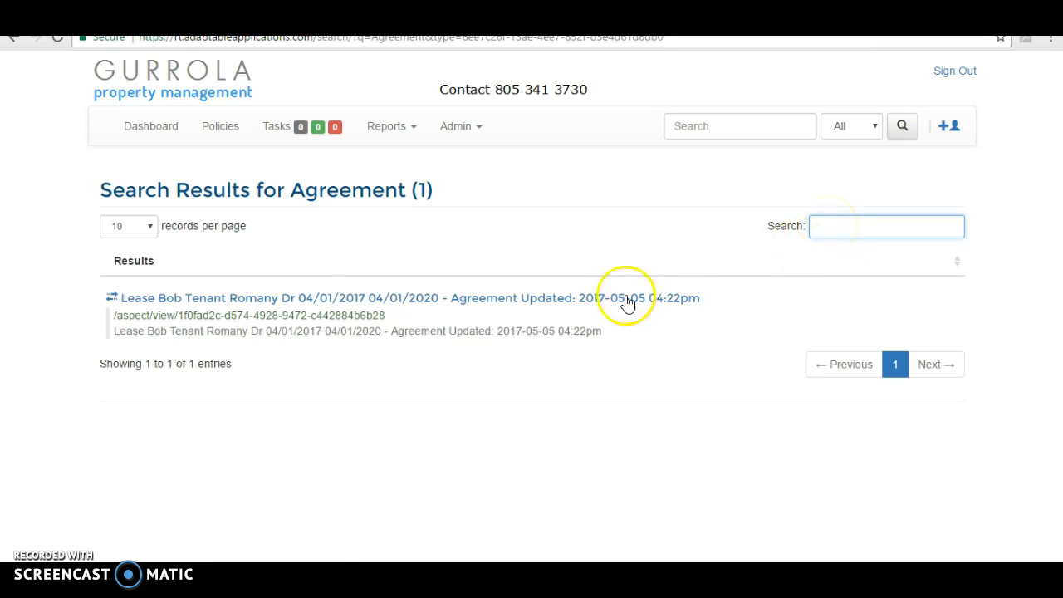
{"action": "left_click", "coordinate": [518, 305]}
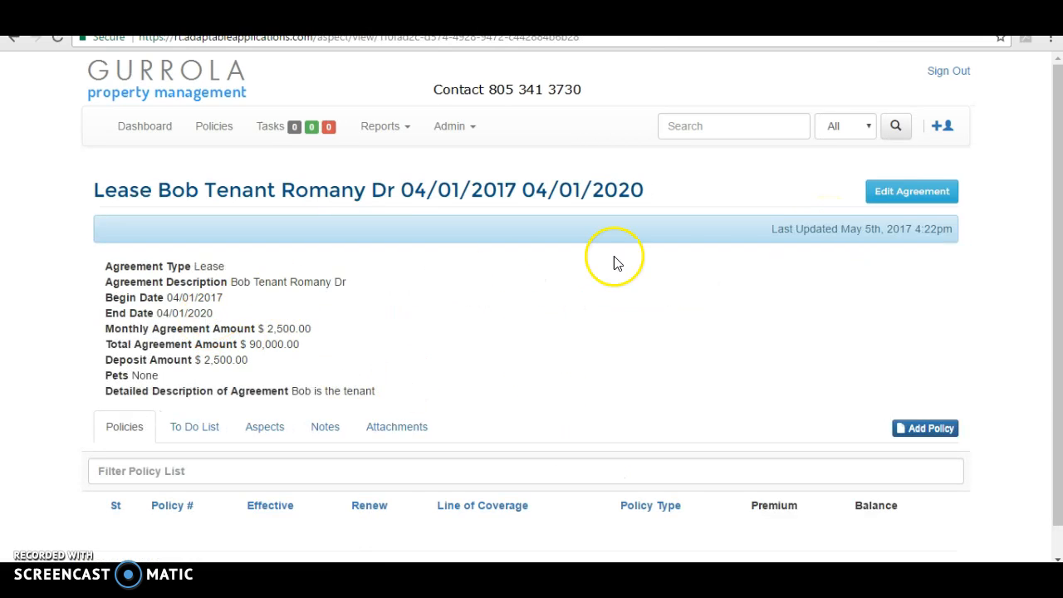
Step: Open the lease agreement for editing, review its fields, and save it without changing anything
{"action": "left_click", "coordinate": [872, 193]}
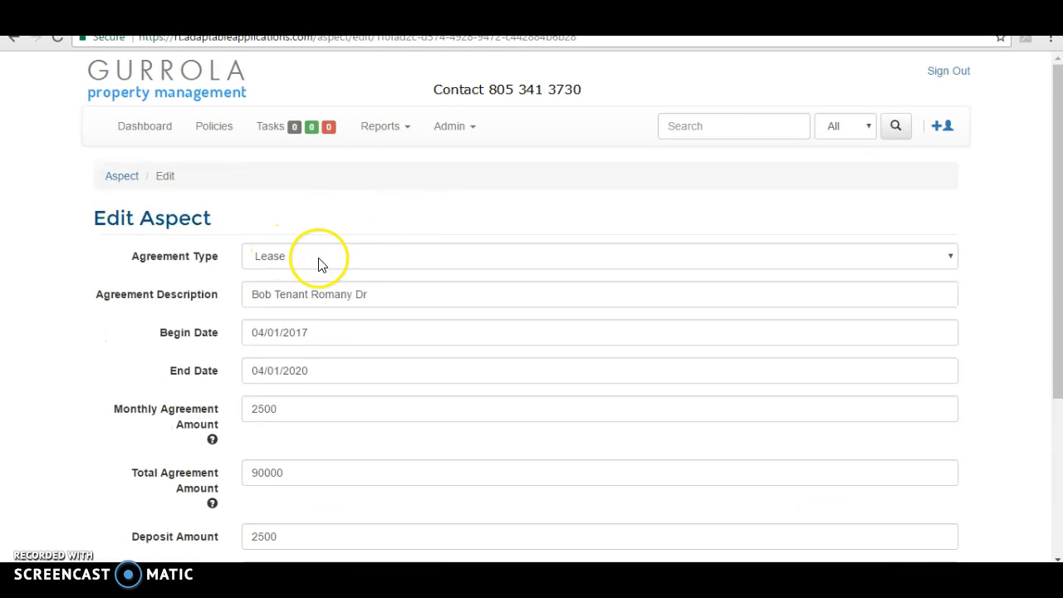
{"action": "scroll", "coordinate": [318, 264], "scroll_direction": "down", "scroll_amount": 3}
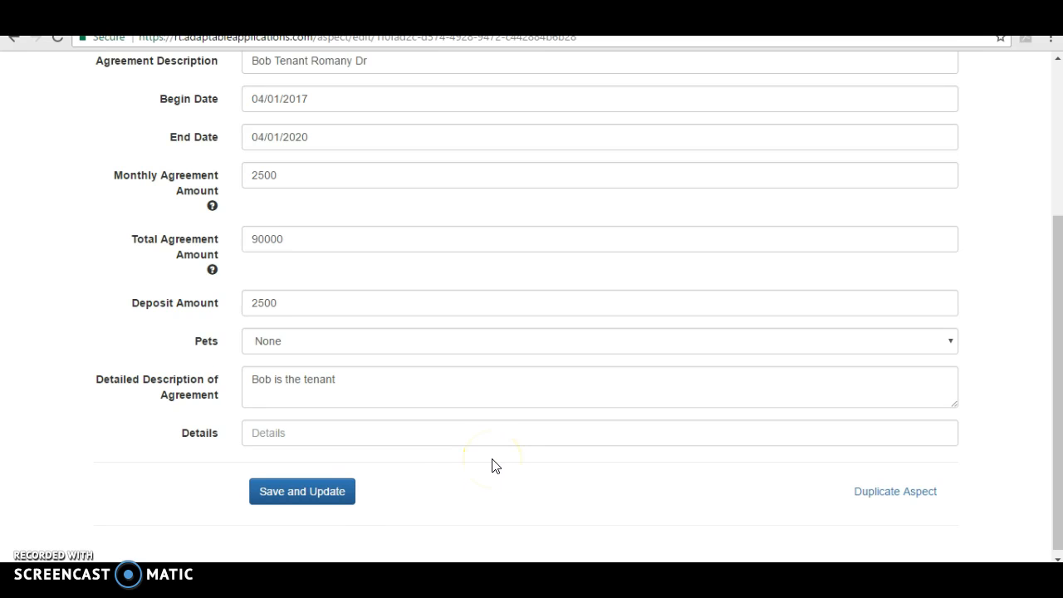
{"action": "left_click", "coordinate": [305, 488]}
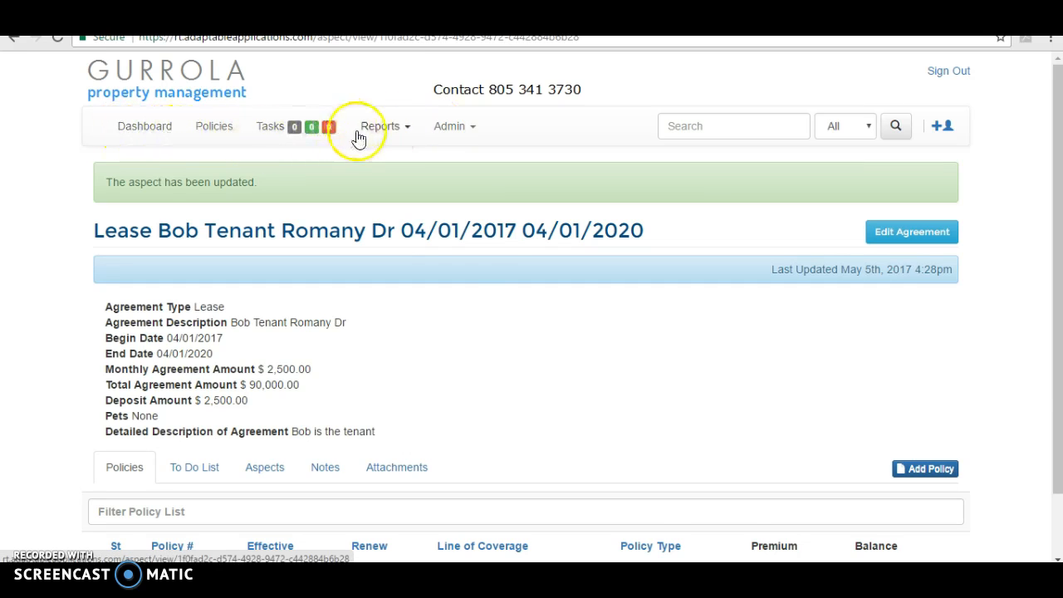
Step: View the lease's aspects, look at the types offered for a new aspect, and close the form without adding one
{"action": "scroll", "coordinate": [581, 380], "scroll_direction": "down", "scroll_amount": 1}
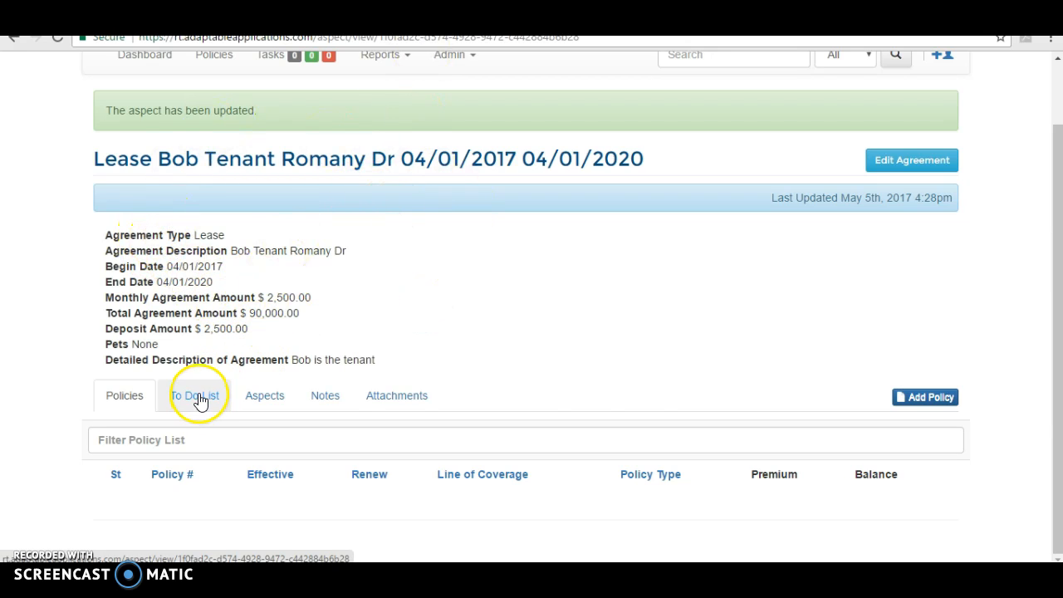
{"action": "left_click", "coordinate": [274, 399]}
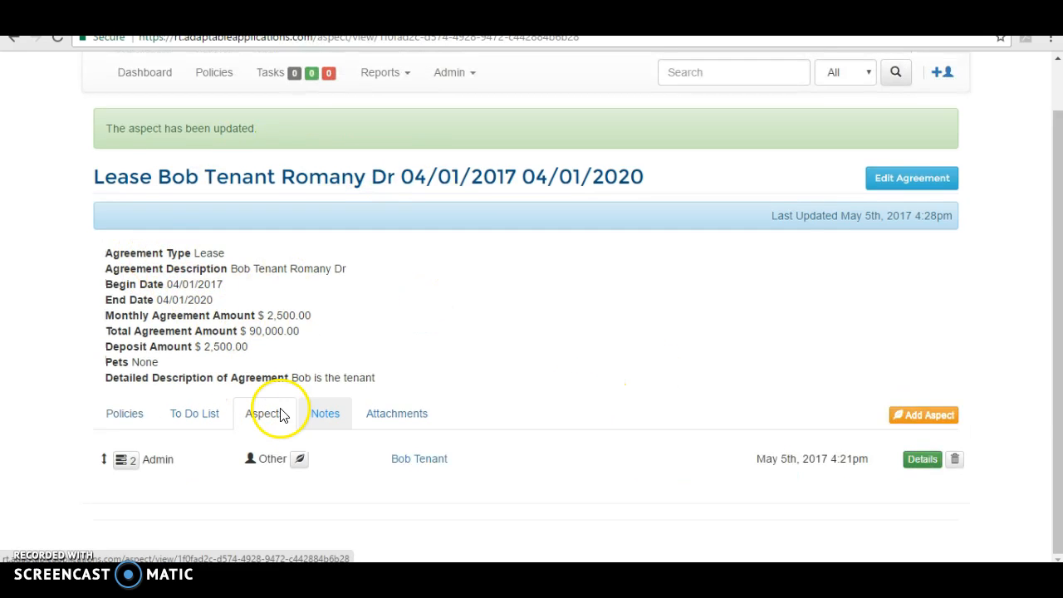
{"action": "left_click", "coordinate": [905, 416]}
{"action": "left_click", "coordinate": [543, 148]}
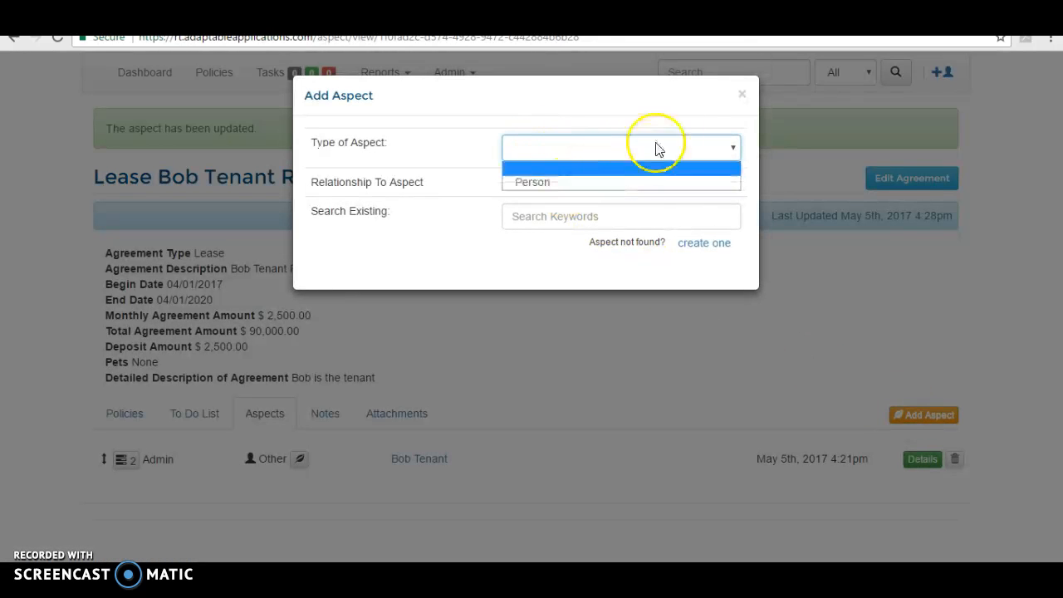
{"action": "left_click", "coordinate": [742, 94]}
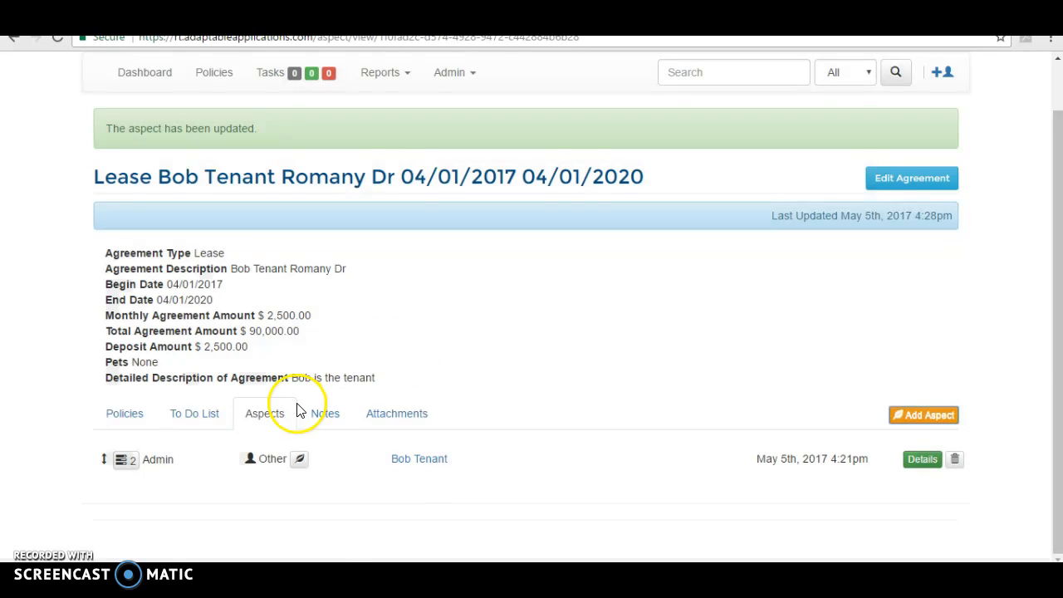
Step: Open the tenant's record from the lease, view its aspects and the types available to add, and close the form
{"action": "left_click", "coordinate": [419, 459]}
{"action": "left_click", "coordinate": [196, 349]}
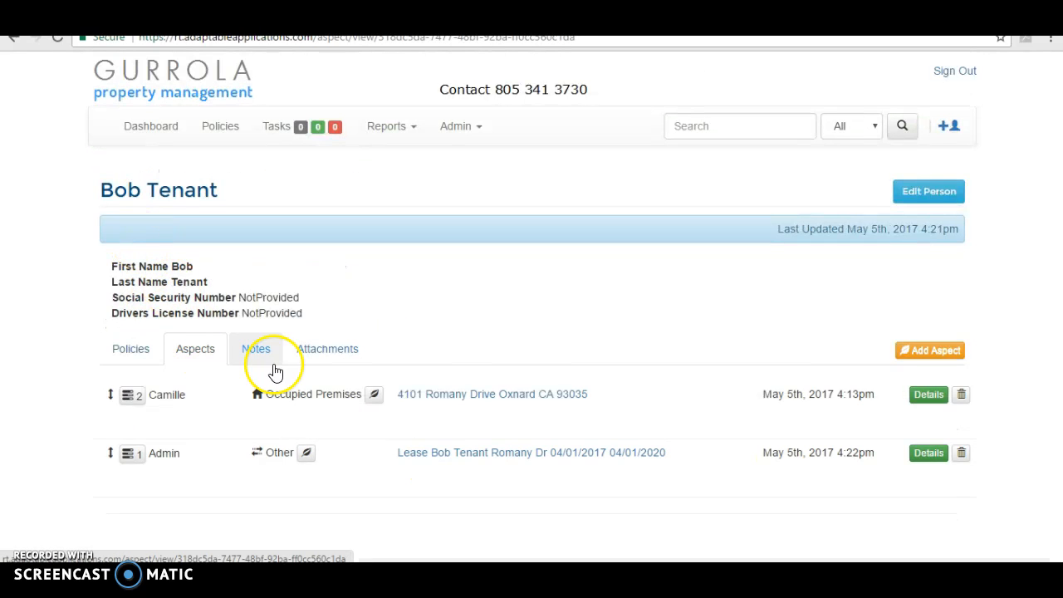
{"action": "left_click", "coordinate": [928, 350]}
{"action": "left_click", "coordinate": [558, 150]}
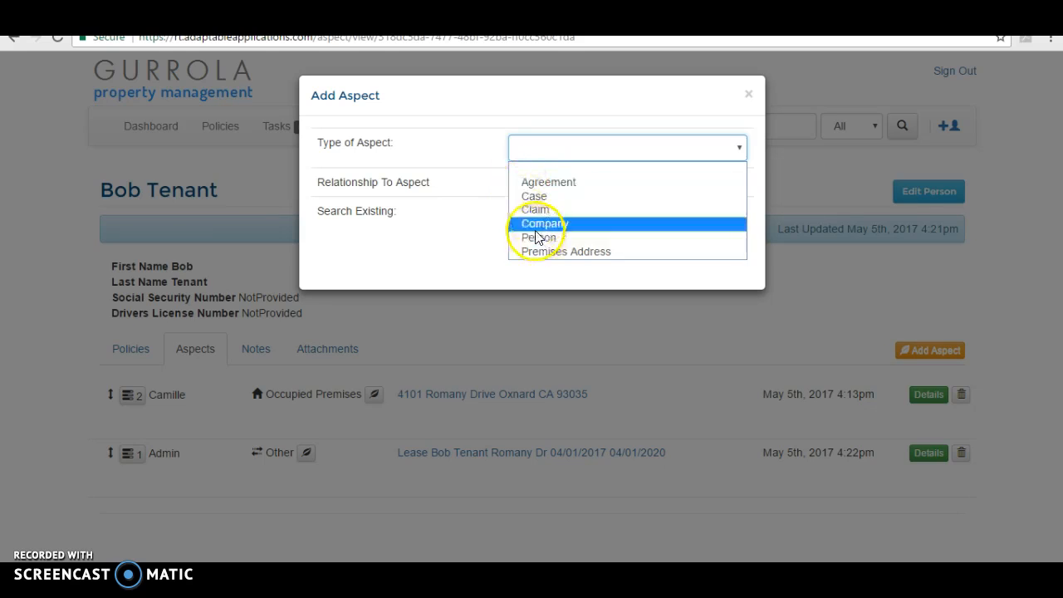
{"action": "left_click", "coordinate": [748, 97]}
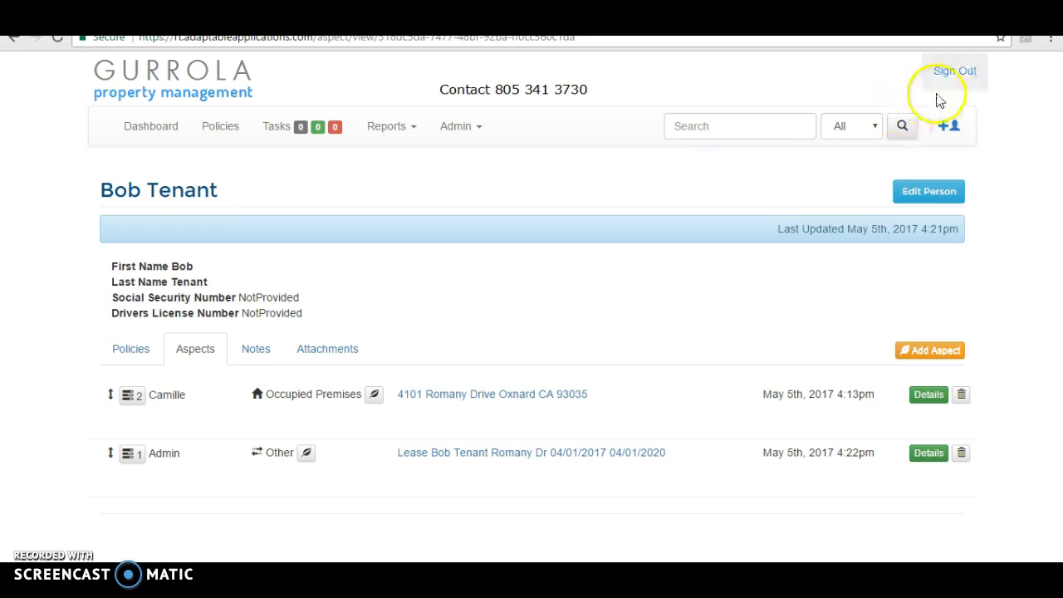
Step: Sign out of the property management account
{"action": "left_click", "coordinate": [956, 72]}
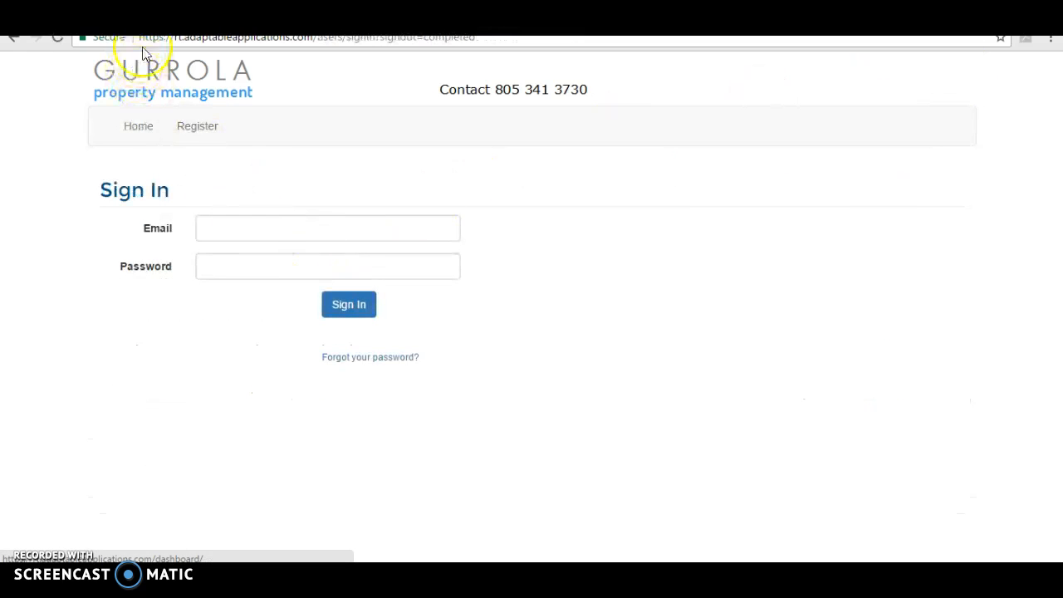